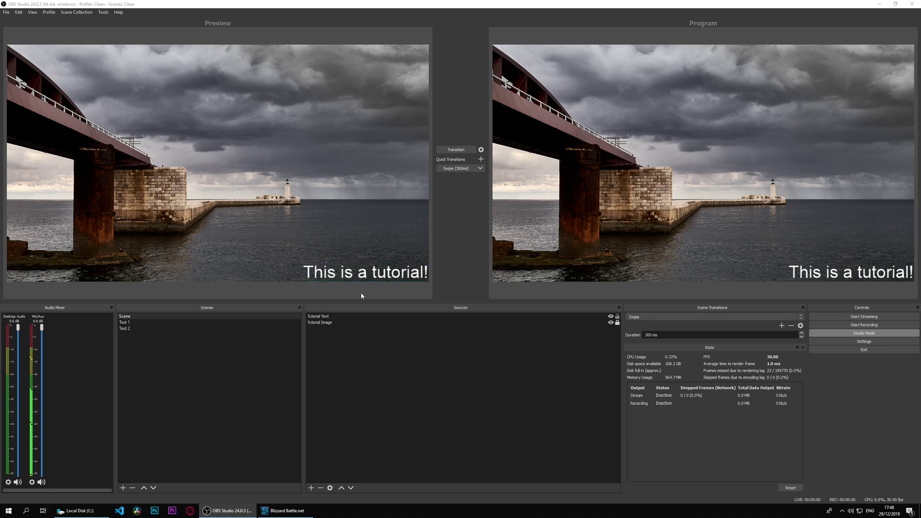
Step: Delete the Tutorial Text source so only Tutorial Image remains in the scene
{"action": "left_click", "coordinate": [362, 276]}
{"action": "right_click", "coordinate": [367, 271]}
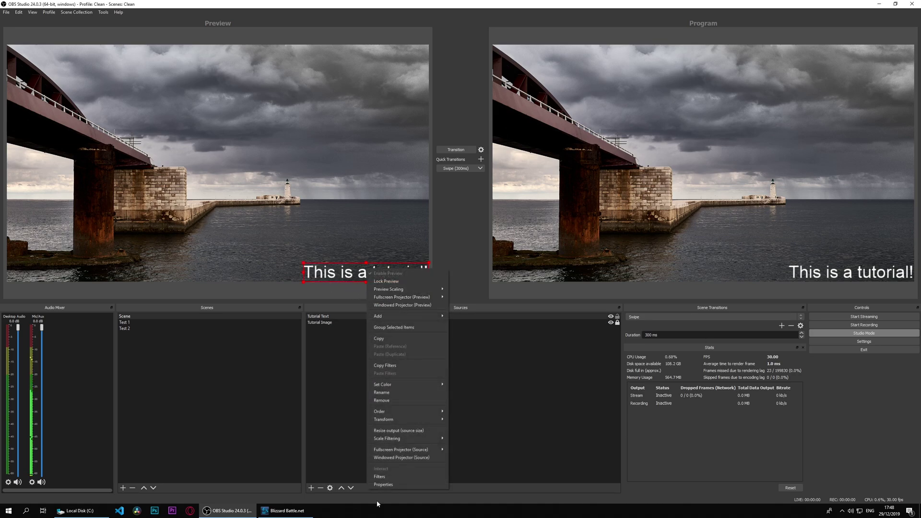
{"action": "left_click", "coordinate": [381, 400]}
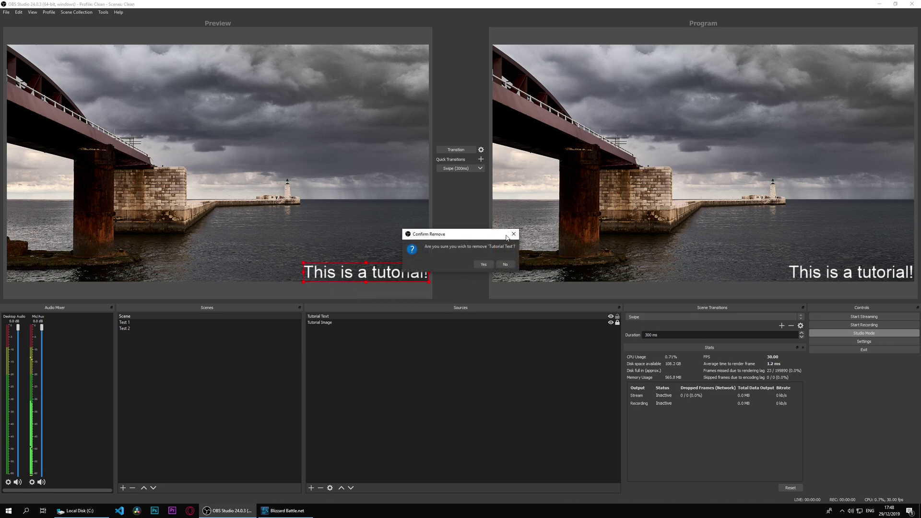
{"action": "left_click", "coordinate": [484, 264]}
{"action": "left_click", "coordinate": [456, 149]}
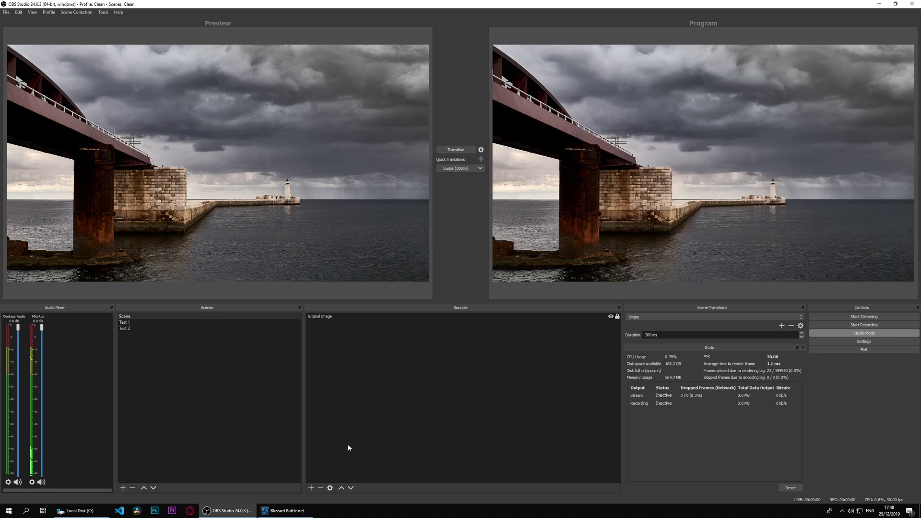
{"action": "left_click", "coordinate": [405, 353]}
Step: Add a Text (GDI+) source from the Sources menu named 'New Tutorial Test'
{"action": "right_click", "coordinate": [416, 361]}
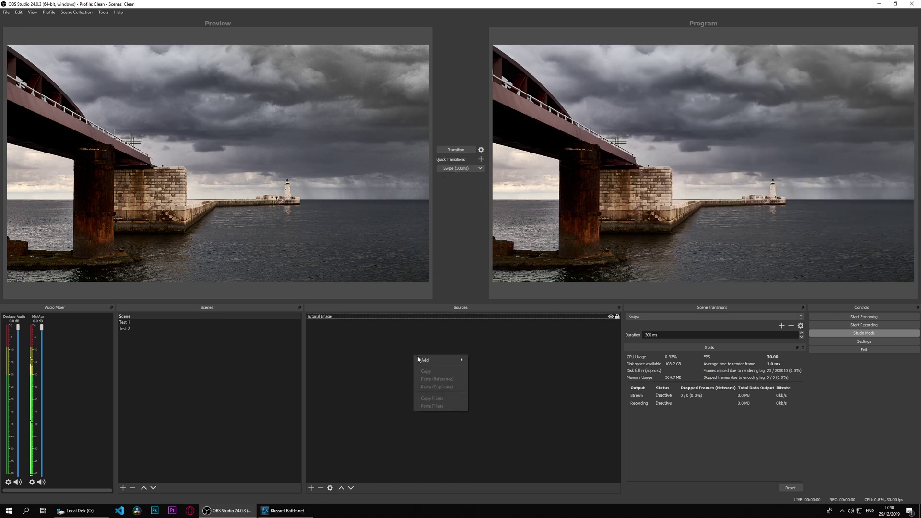
{"action": "mouse_move", "coordinate": [536, 514]}
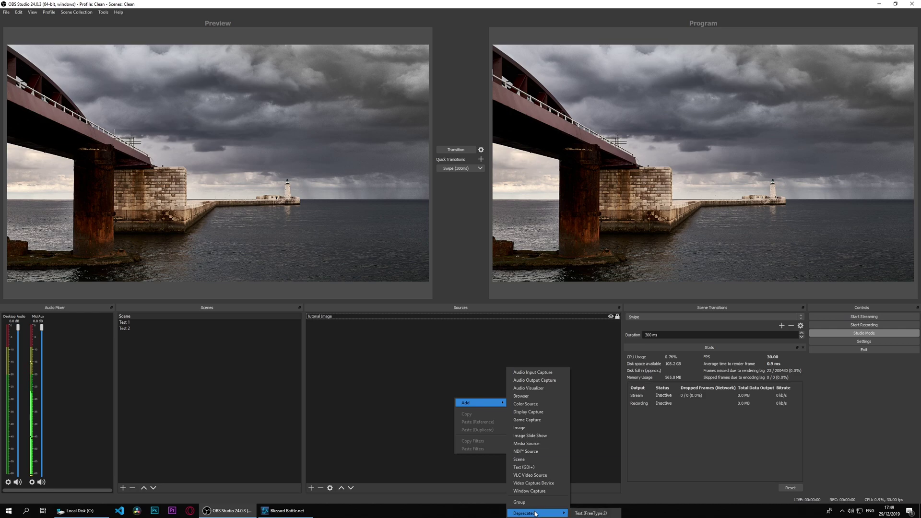
{"action": "left_click", "coordinate": [520, 467]}
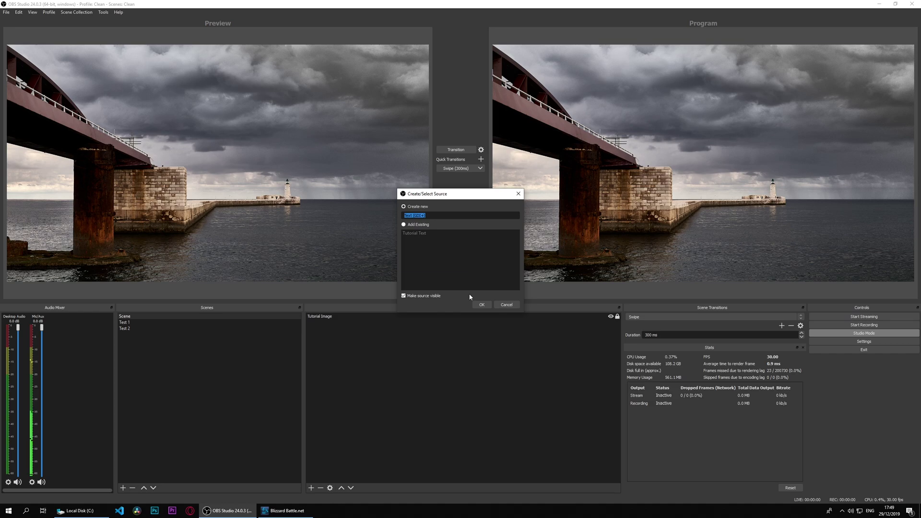
{"action": "type", "text": "New Tutorial Test"}
{"action": "key", "text": "Return"}
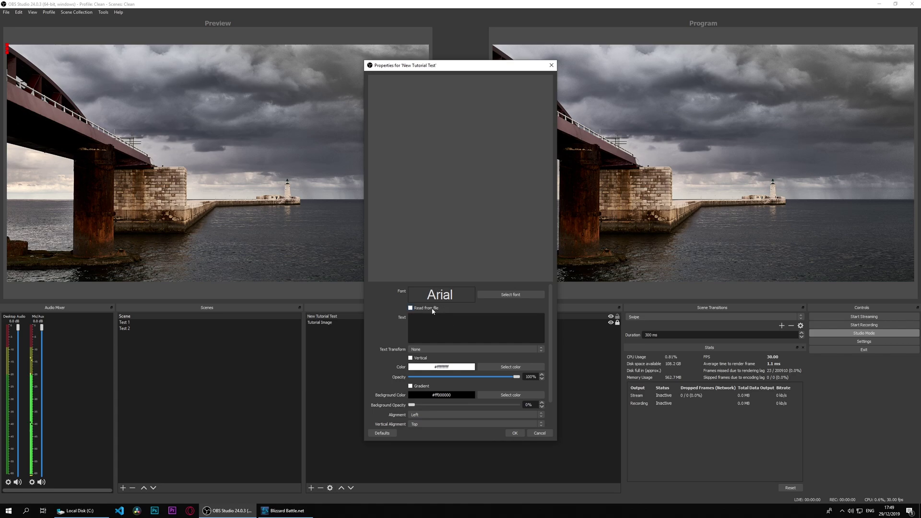
Step: Enable Read from file and load most_recent_follower.txt from the Stream Labels folder
{"action": "left_click", "coordinate": [411, 308]}
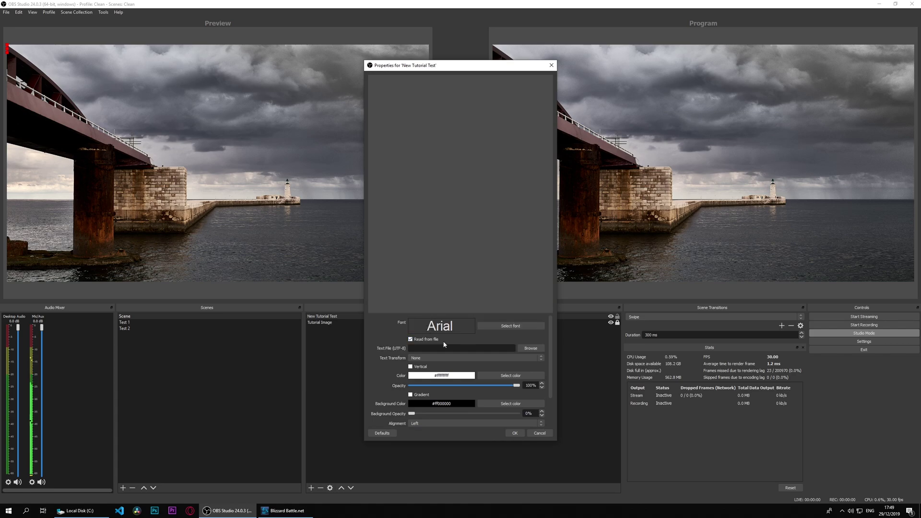
{"action": "left_click", "coordinate": [526, 352]}
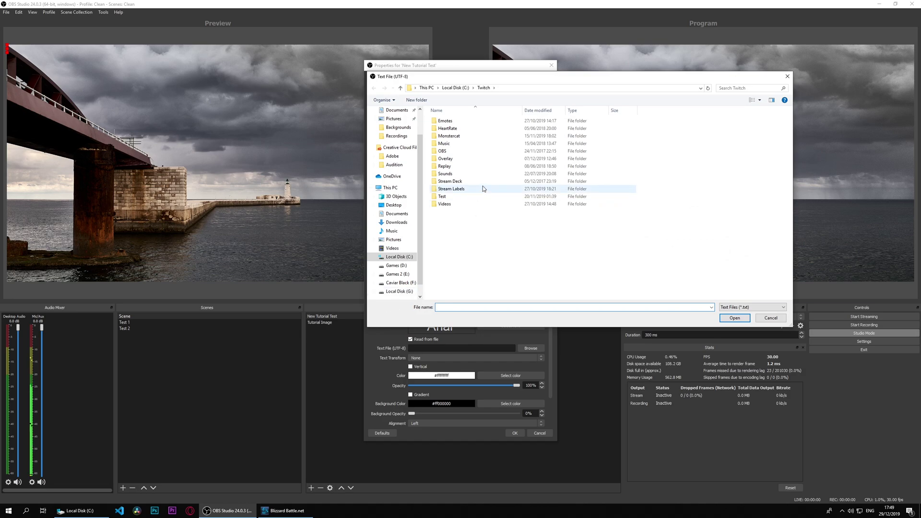
{"action": "double_click", "coordinate": [451, 188]}
{"action": "scroll", "coordinate": [491, 239], "scroll_direction": "down", "scroll_amount": 13}
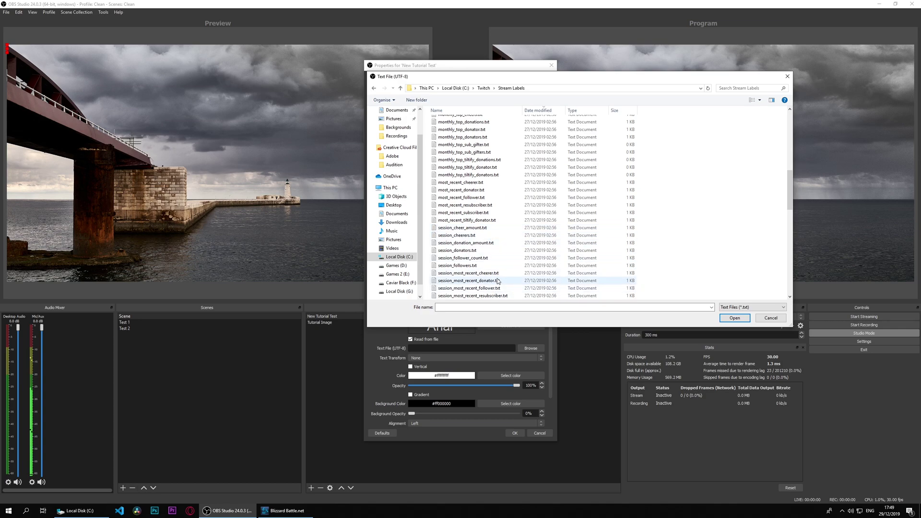
{"action": "double_click", "coordinate": [482, 197]}
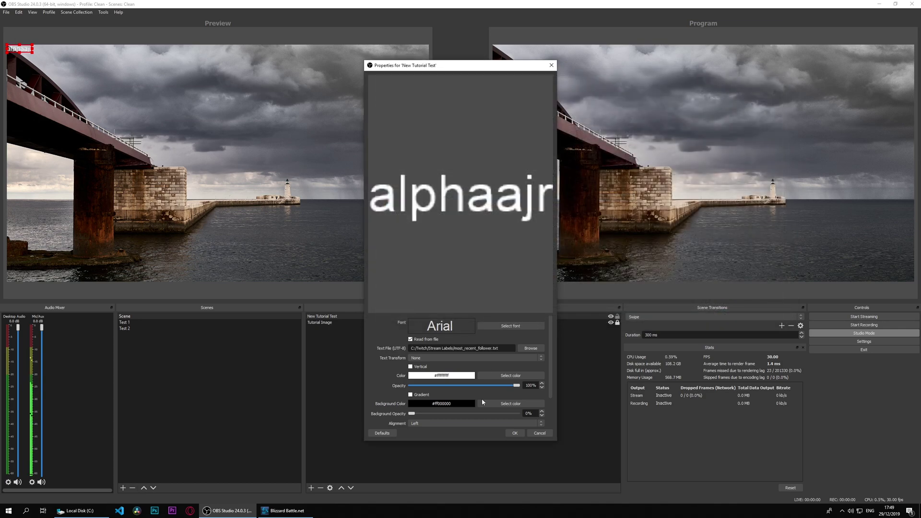
Step: Accept the settings, enlarge and reposition the follower text over the water, then reopen its properties
{"action": "left_click", "coordinate": [515, 434]}
{"action": "left_click_drag", "start_coordinate": [24, 50], "coordinate": [370, 185]}
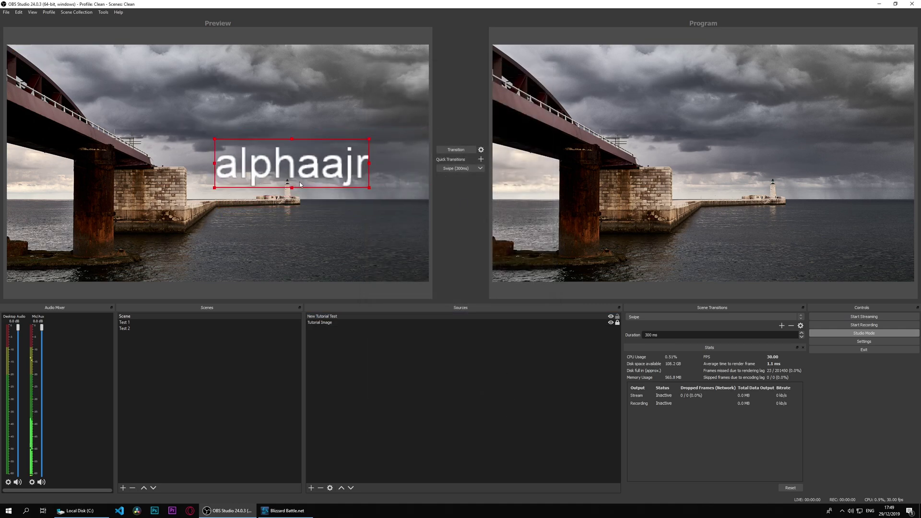
{"action": "left_click_drag", "start_coordinate": [299, 183], "coordinate": [326, 266]}
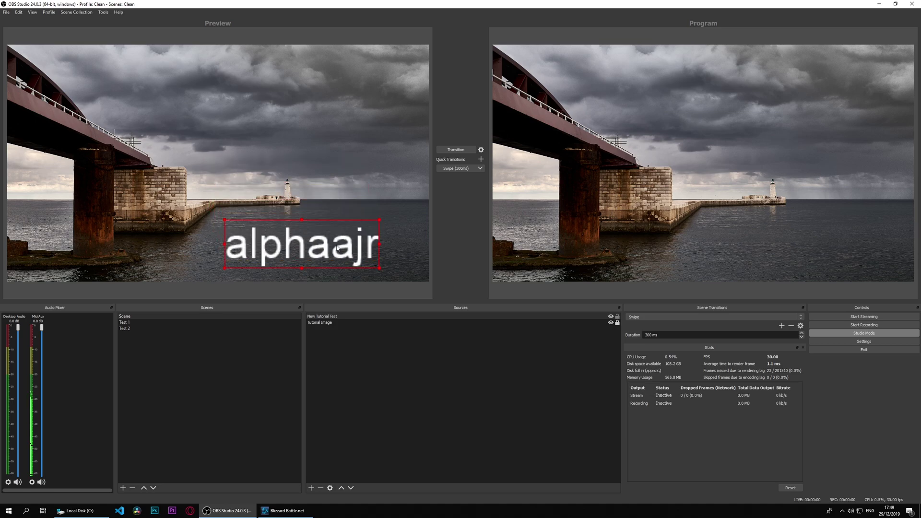
{"action": "double_click", "coordinate": [369, 315]}
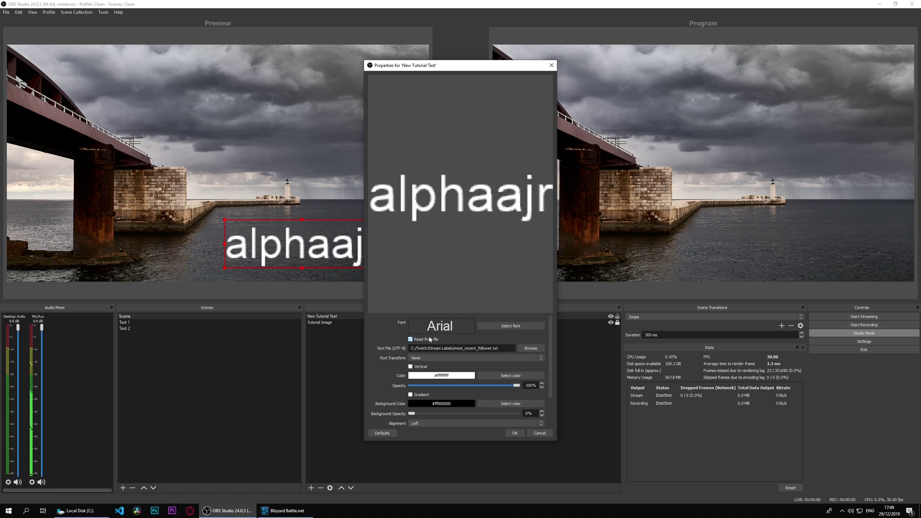
Step: Turn off Read from file, enter 'This is a test', and shift the text left in the preview
{"action": "left_click", "coordinate": [430, 339]}
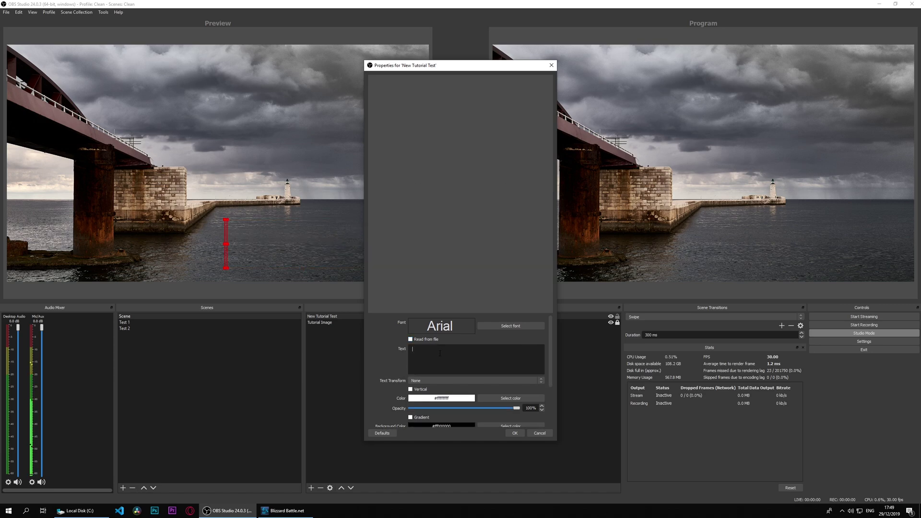
{"action": "type", "text": "This is a test"}
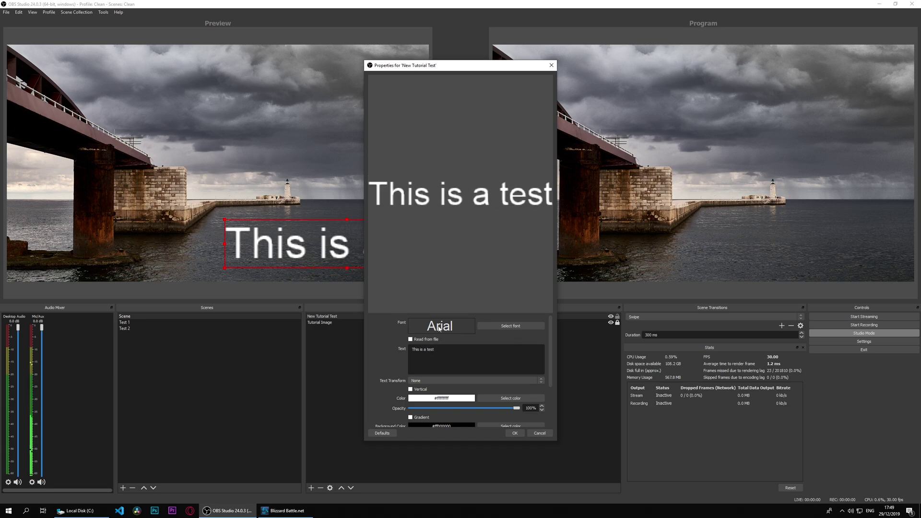
{"action": "left_click_drag", "start_coordinate": [460, 66], "coordinate": [555, 53]}
{"action": "left_click_drag", "start_coordinate": [374, 223], "coordinate": [308, 243]}
{"action": "right_click", "coordinate": [324, 226]}
{"action": "key", "text": "Escape"}
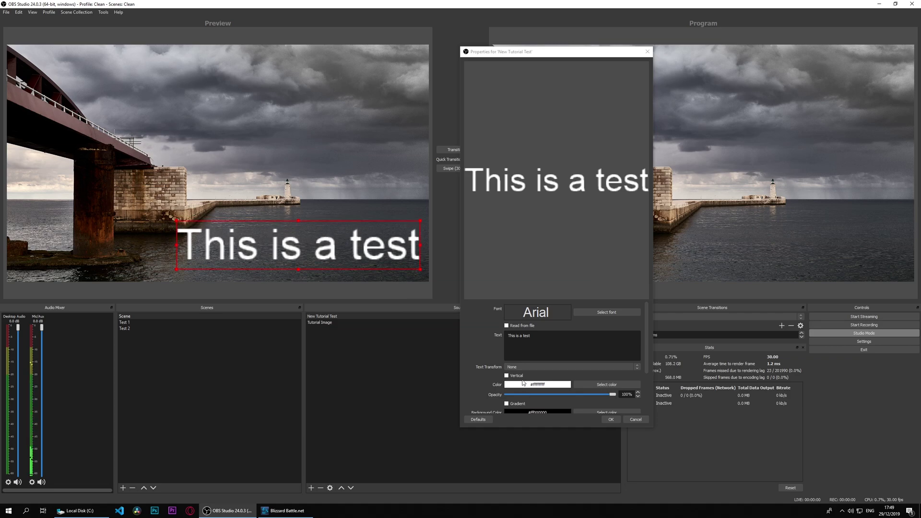
Step: Pick the Lato font family in the font chooser, keeping the writing system at Any
{"action": "left_click", "coordinate": [606, 312]}
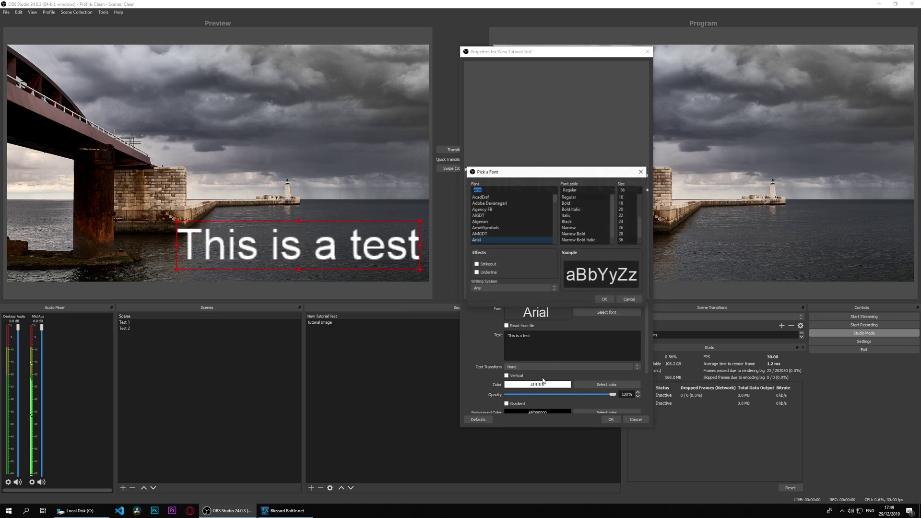
{"action": "left_click_drag", "start_coordinate": [511, 168], "coordinate": [509, 126]}
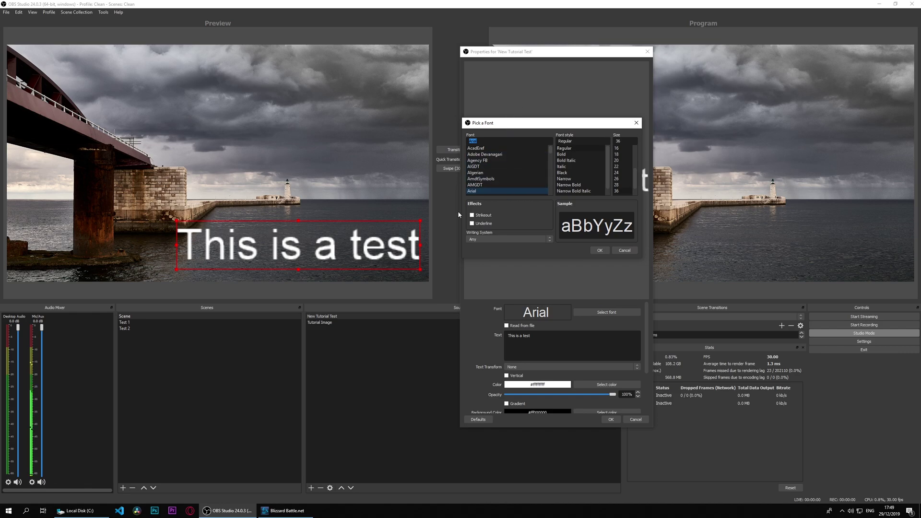
{"action": "mouse_move", "coordinate": [551, 151]}
{"action": "left_mouse_down"}
{"action": "mouse_move", "coordinate": [547, 174]}
{"action": "mouse_move", "coordinate": [548, 166]}
{"action": "left_mouse_up"}
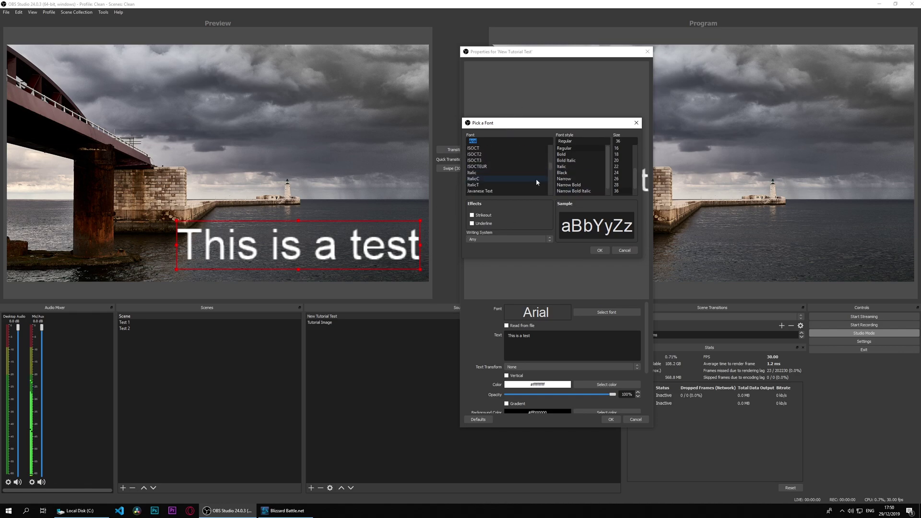
{"action": "scroll", "coordinate": [527, 178], "scroll_direction": "down", "scroll_amount": 3}
{"action": "left_click", "coordinate": [495, 185]}
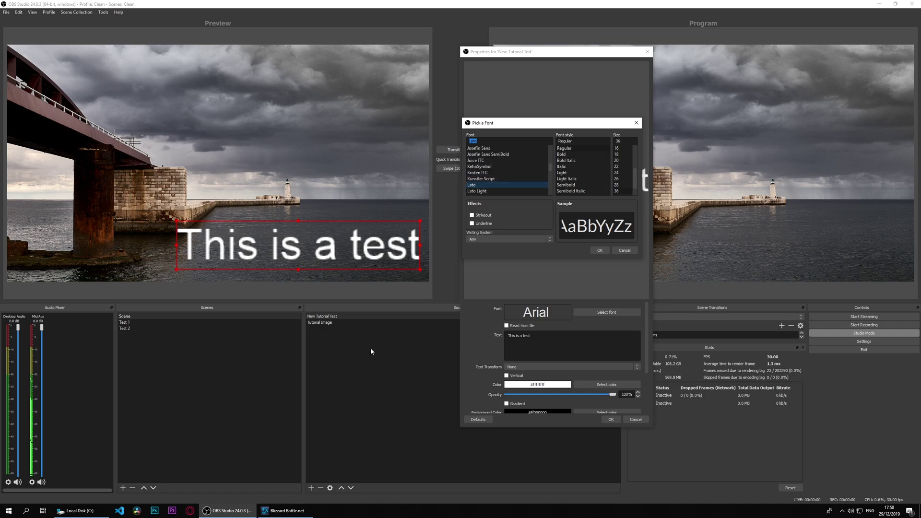
{"action": "left_click", "coordinate": [485, 223]}
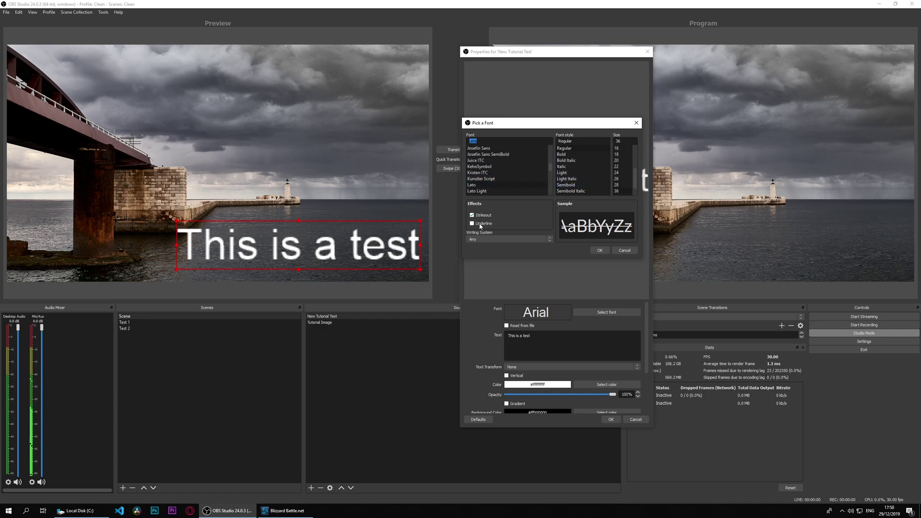
{"action": "left_click", "coordinate": [484, 224]}
{"action": "left_click", "coordinate": [508, 239]}
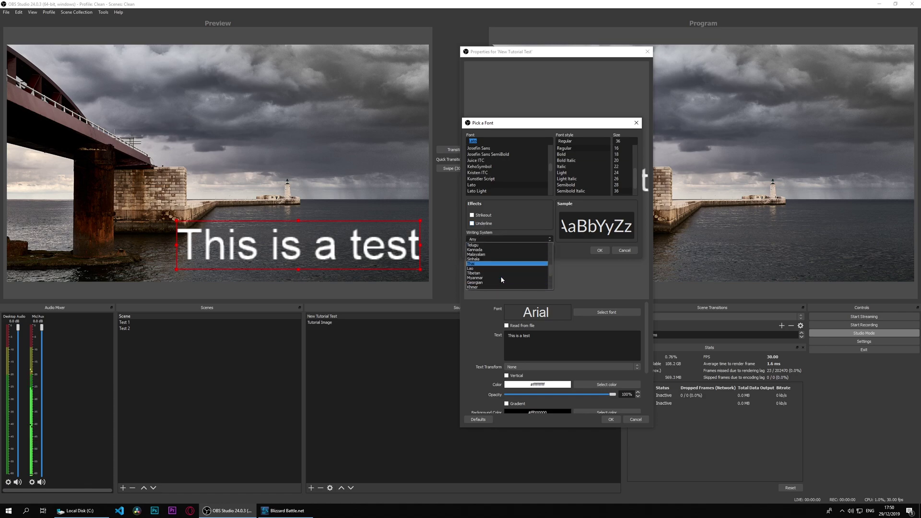
{"action": "left_click", "coordinate": [498, 244]}
Step: Set the font style to Bold and size 72, and apply it
{"action": "left_click", "coordinate": [566, 148]}
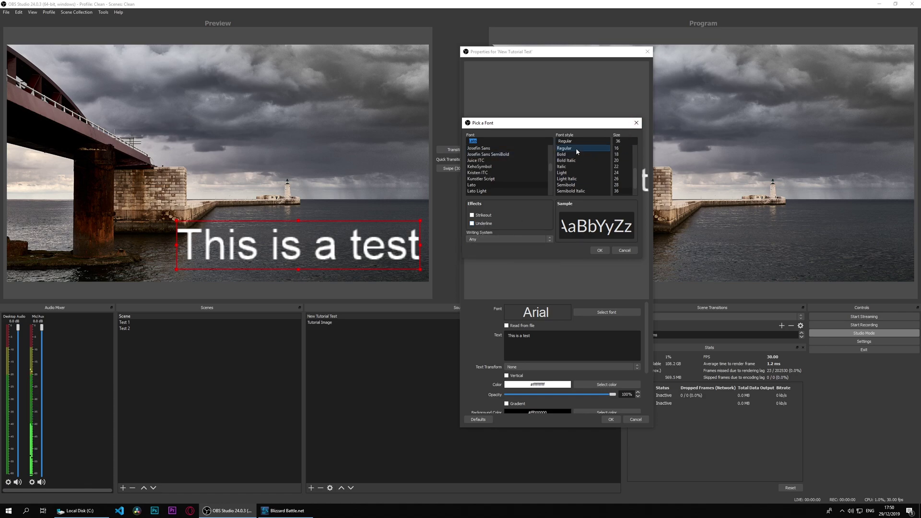
{"action": "left_click", "coordinate": [582, 185]}
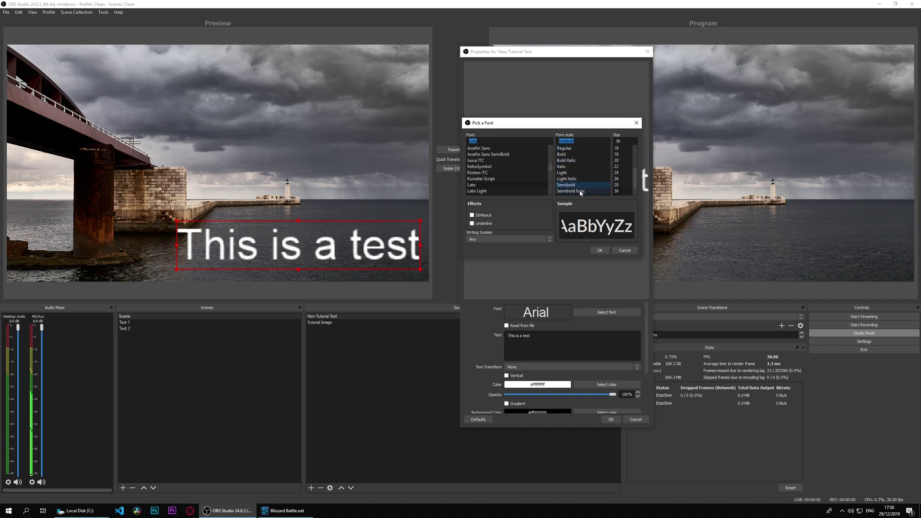
{"action": "left_click", "coordinate": [576, 154]}
{"action": "left_click", "coordinate": [623, 191]}
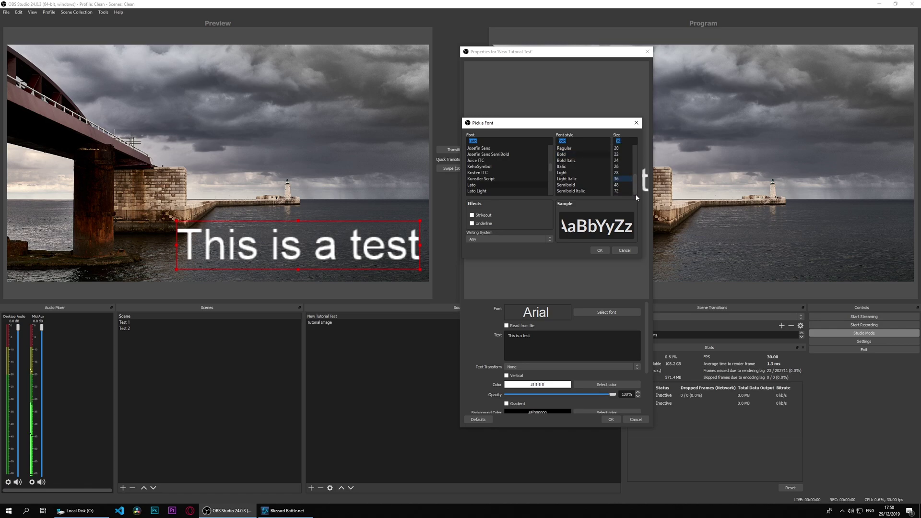
{"action": "scroll", "coordinate": [635, 195], "scroll_direction": "down", "scroll_amount": 1}
{"action": "left_click", "coordinate": [618, 191]}
{"action": "left_click", "coordinate": [600, 250]}
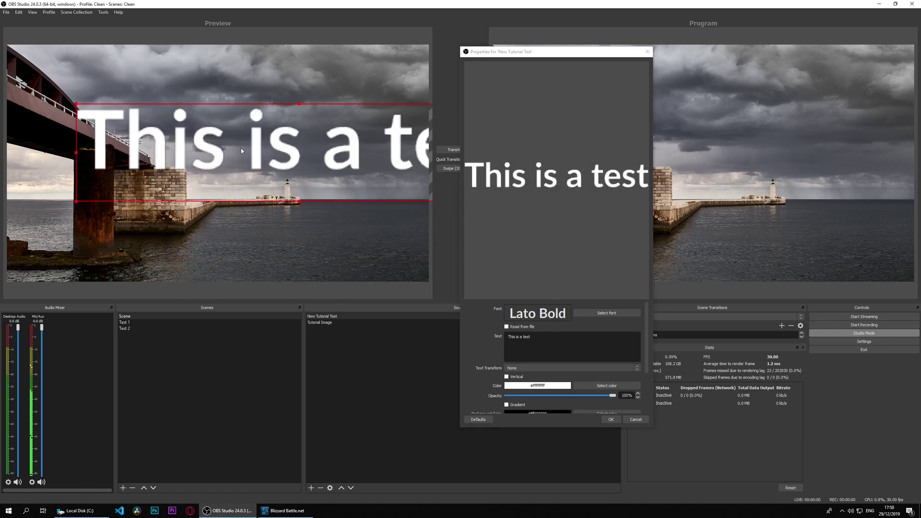
Step: Shrink the text onto the water, then change the Lato Bold font size to 105
{"action": "left_click_drag", "start_coordinate": [241, 151], "coordinate": [206, 186]}
{"action": "left_click_drag", "start_coordinate": [41, 143], "coordinate": [322, 248]}
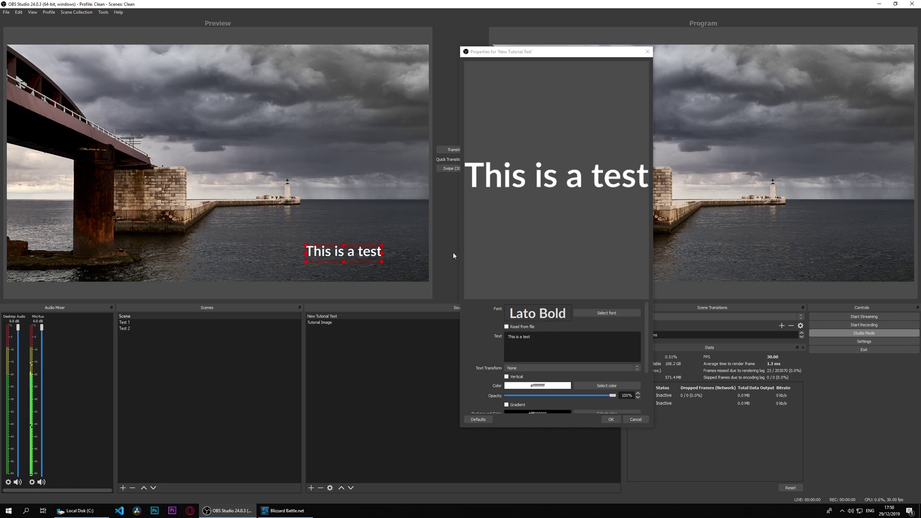
{"action": "left_click", "coordinate": [608, 314]}
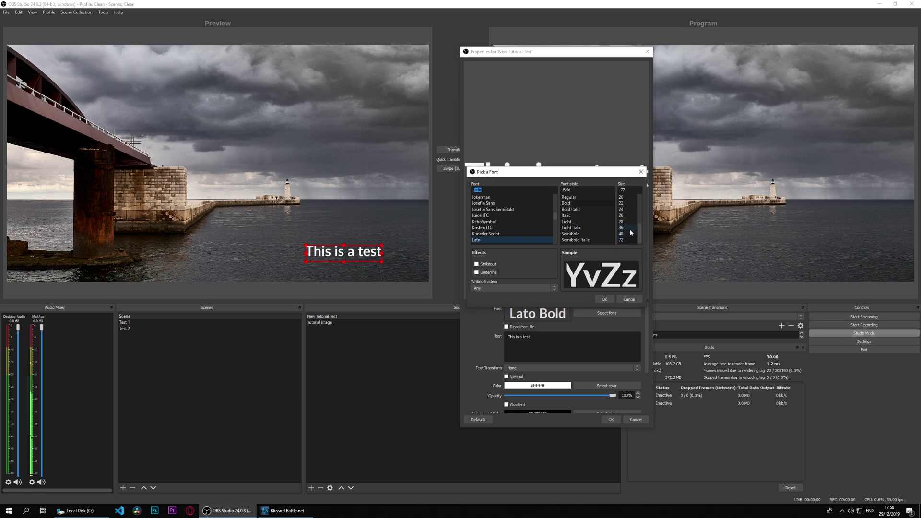
{"action": "left_click", "coordinate": [633, 190]}
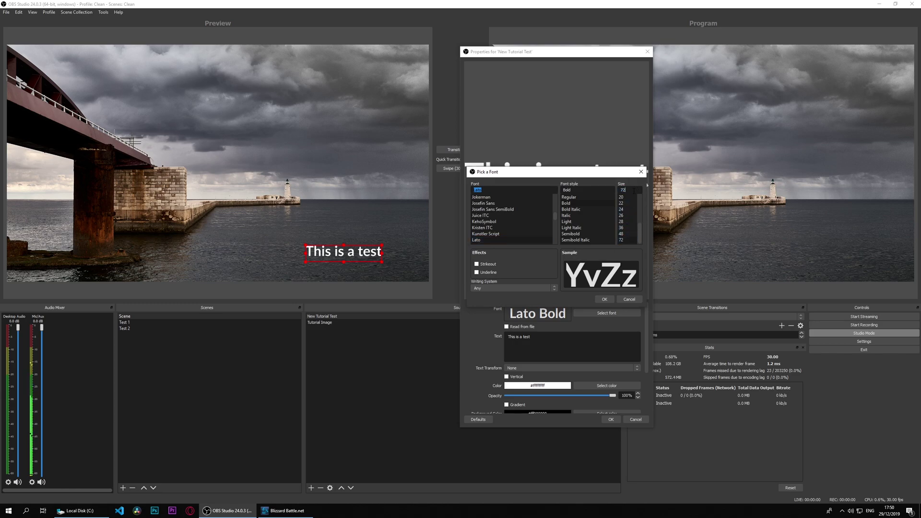
{"action": "type", "text": "105"}
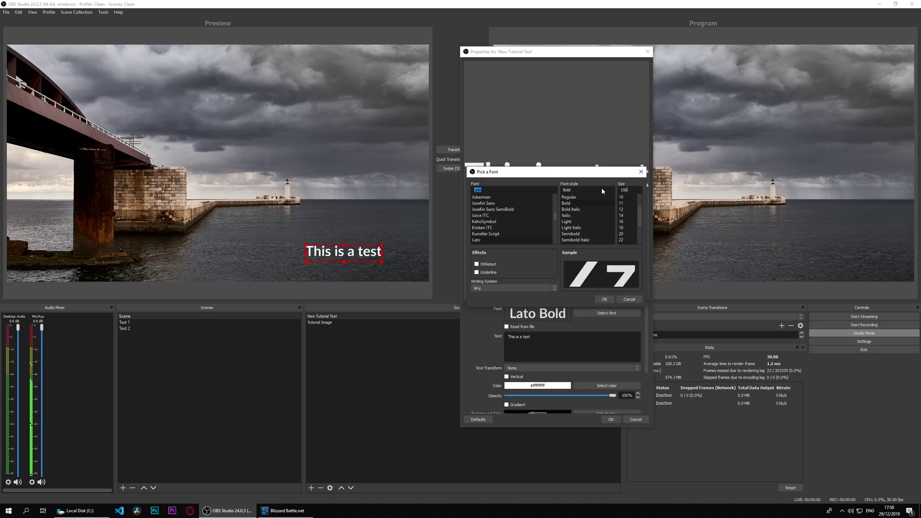
{"action": "key", "text": "Return"}
Step: Move, enlarge and mirror the test text by dragging it and its handles in the preview
{"action": "left_click_drag", "start_coordinate": [371, 265], "coordinate": [234, 246]}
{"action": "left_click_drag", "start_coordinate": [329, 262], "coordinate": [398, 286]}
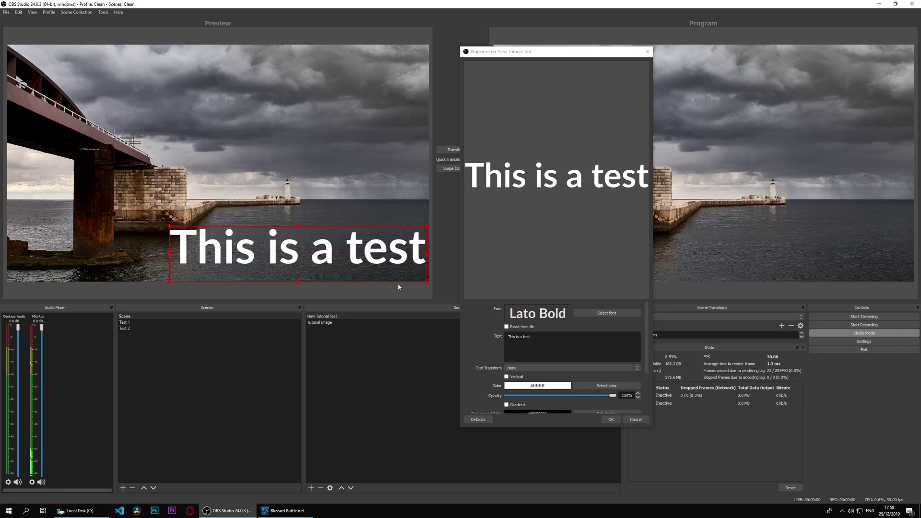
{"action": "mouse_move", "coordinate": [169, 227]}
{"action": "left_mouse_down"}
{"action": "mouse_move", "coordinate": [14, 166]}
{"action": "mouse_move", "coordinate": [31, 197]}
{"action": "mouse_move", "coordinate": [164, 225]}
{"action": "left_mouse_up"}
{"action": "left_click_drag", "start_coordinate": [382, 229], "coordinate": [643, 230]}
{"action": "left_click_drag", "start_coordinate": [338, 237], "coordinate": [475, 247]}
Step: Flip the text back to normal orientation and place it over the water right of centre
{"action": "right_click", "coordinate": [211, 253]}
{"action": "left_click", "coordinate": [212, 253]}
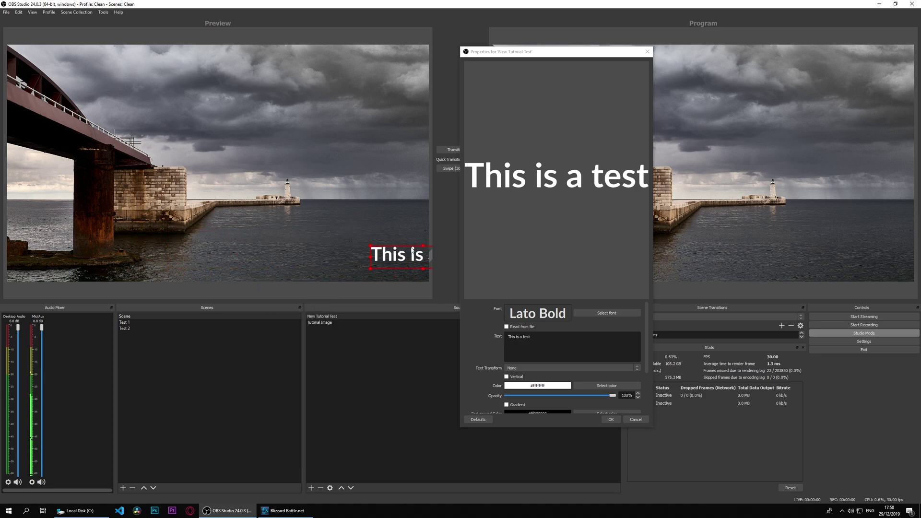
{"action": "left_click_drag", "start_coordinate": [401, 256], "coordinate": [397, 212]}
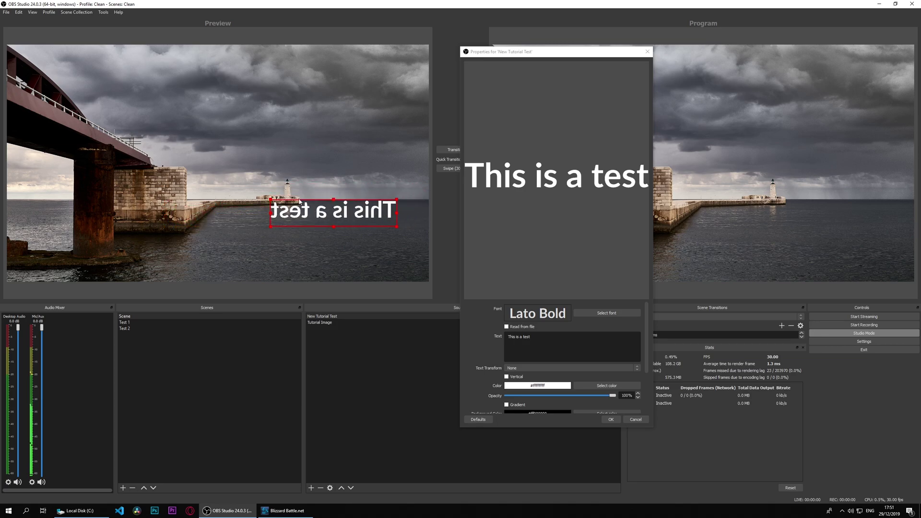
{"action": "left_click_drag", "start_coordinate": [299, 202], "coordinate": [129, 213]}
{"action": "left_click_drag", "start_coordinate": [225, 208], "coordinate": [349, 239]}
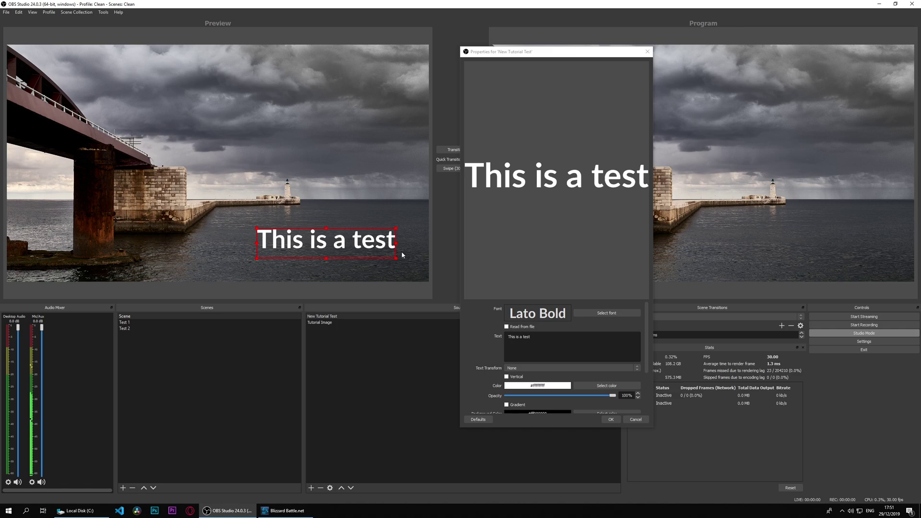
Step: Try Uppercase and Lowercase text transforms, then set Text Transform back to None
{"action": "left_click", "coordinate": [487, 336]}
{"action": "scroll", "coordinate": [487, 335], "scroll_direction": "down", "scroll_amount": 1}
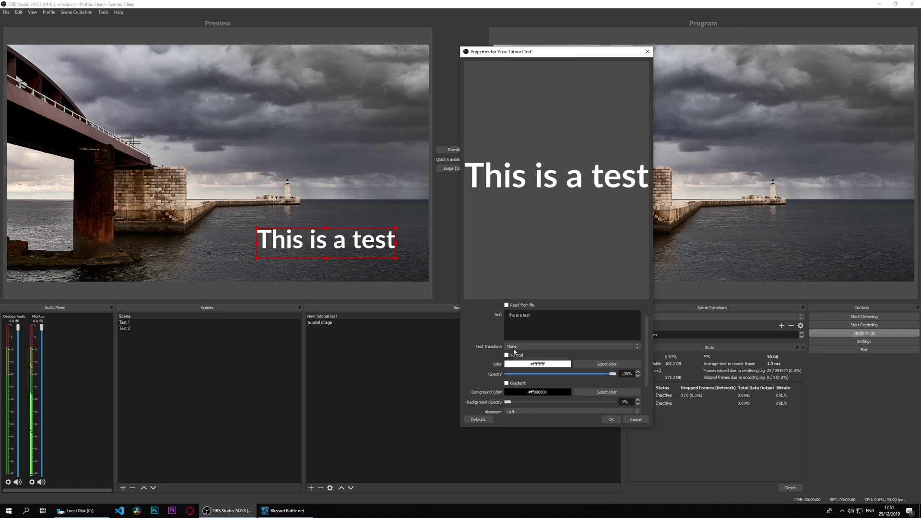
{"action": "left_click", "coordinate": [514, 348]}
{"action": "left_click", "coordinate": [516, 355]}
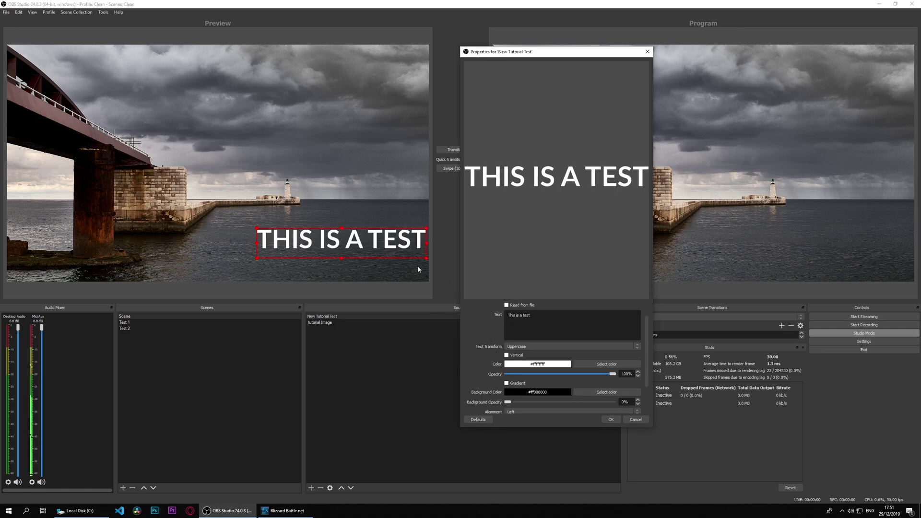
{"action": "left_click_drag", "start_coordinate": [384, 242], "coordinate": [343, 247]}
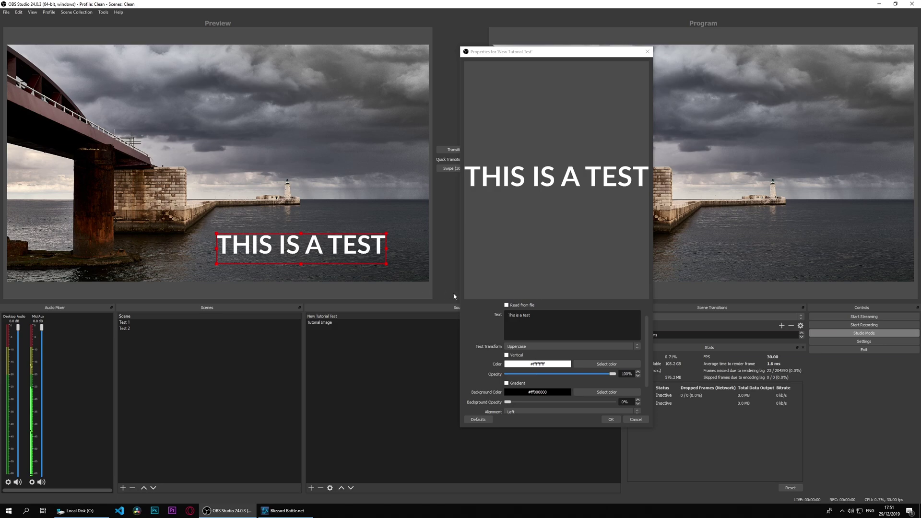
{"action": "left_click", "coordinate": [521, 348]}
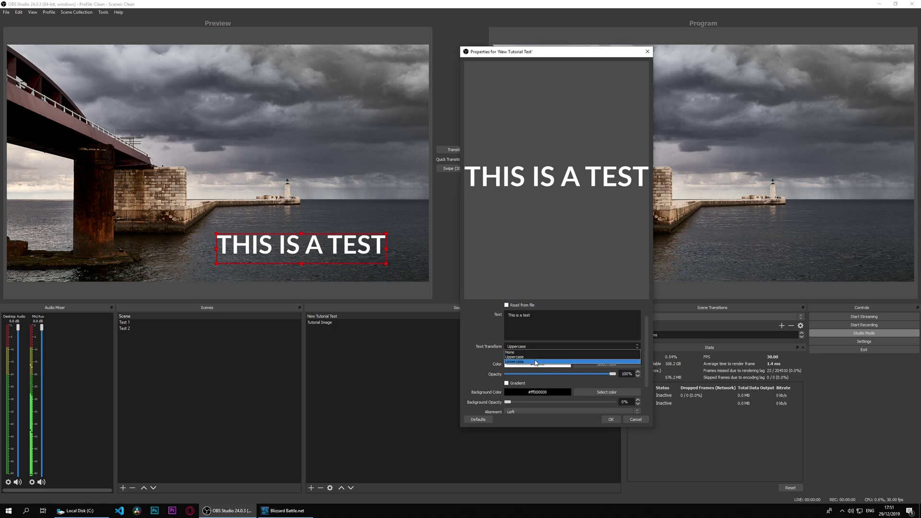
{"action": "left_click", "coordinate": [536, 363]}
{"action": "left_click", "coordinate": [528, 346]}
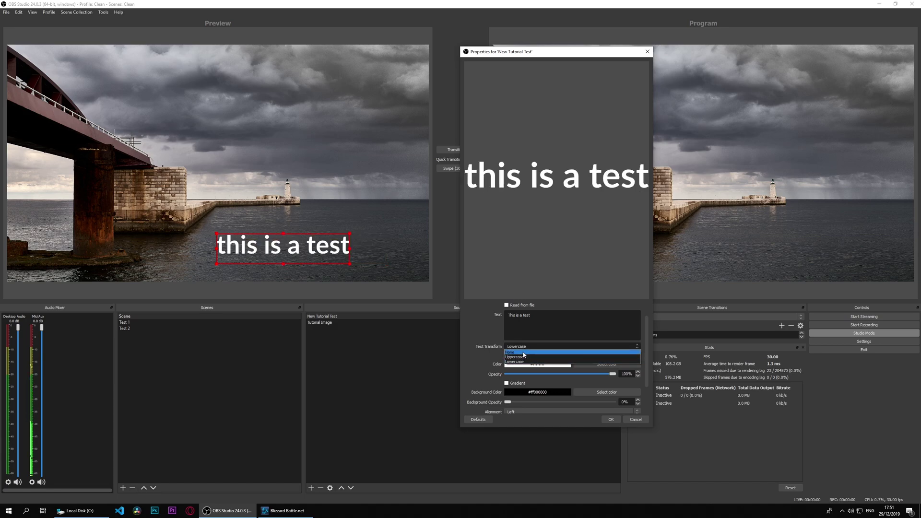
{"action": "left_click", "coordinate": [524, 353]}
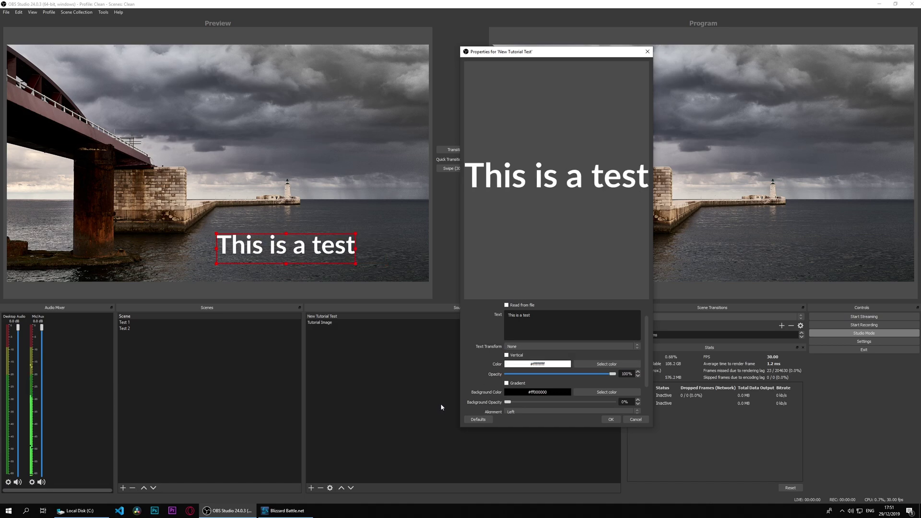
Step: Toggle Vertical on and off, leaving the text horizontal just below the pier
{"action": "left_click", "coordinate": [517, 356]}
{"action": "left_click_drag", "start_coordinate": [238, 267], "coordinate": [284, 242]}
{"action": "left_click", "coordinate": [506, 355]}
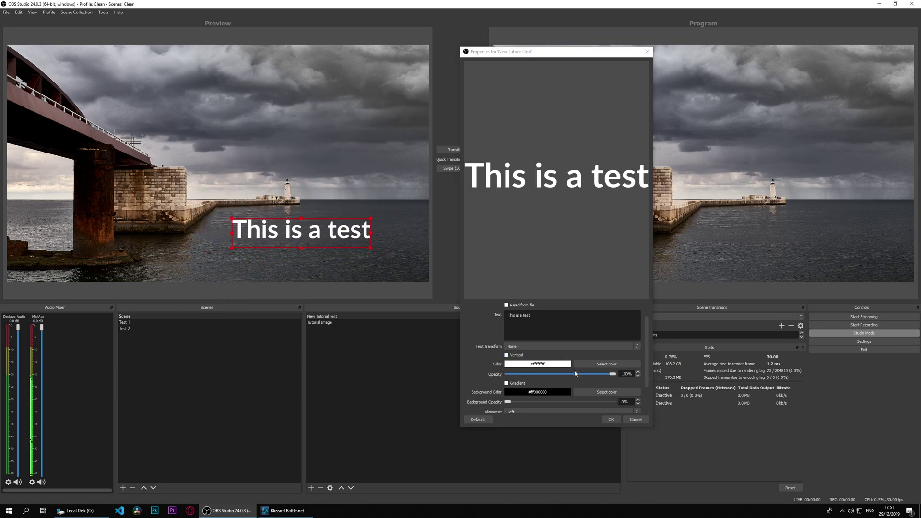
Step: Set the text colour to orange and test 20% opacity
{"action": "left_click", "coordinate": [607, 364]}
{"action": "left_click", "coordinate": [501, 212]}
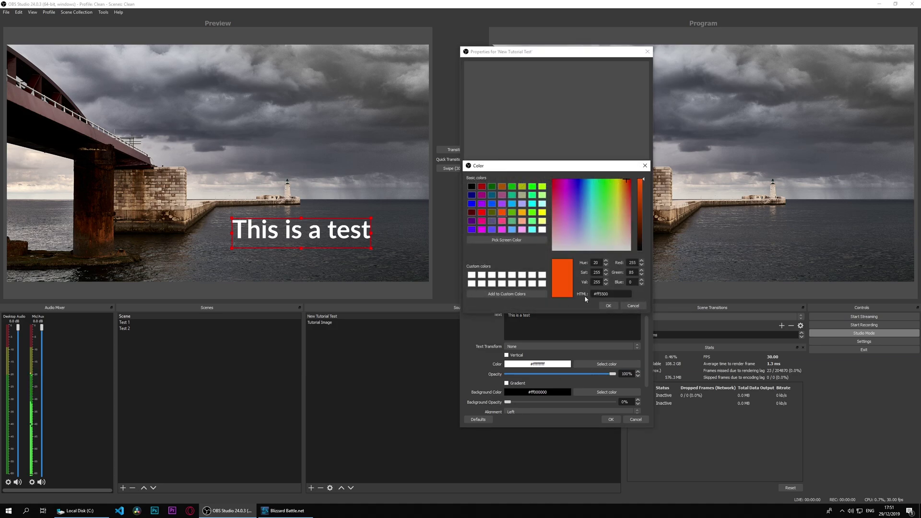
{"action": "left_click", "coordinate": [608, 306]}
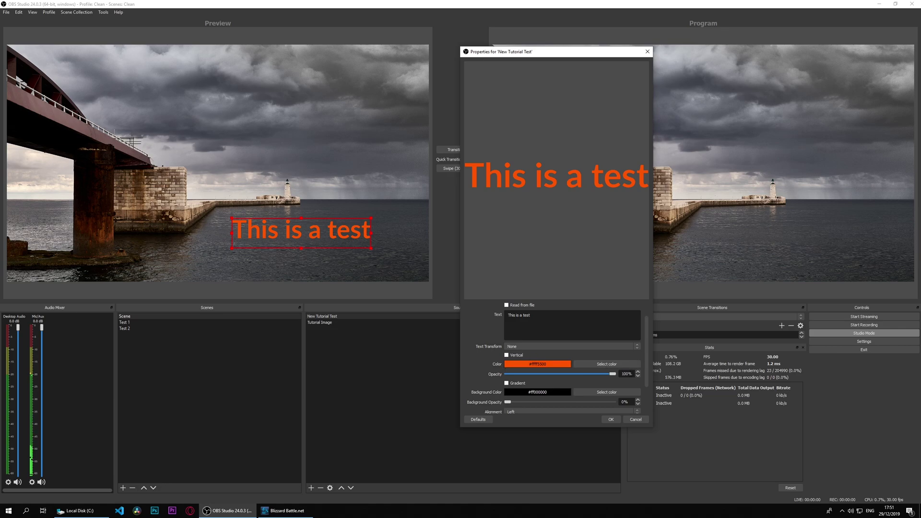
{"action": "left_click_drag", "start_coordinate": [612, 378], "coordinate": [649, 407]}
Step: Try a magenta gradient with faded end at about 195 degrees, then switch Gradient off
{"action": "left_click", "coordinate": [518, 344]}
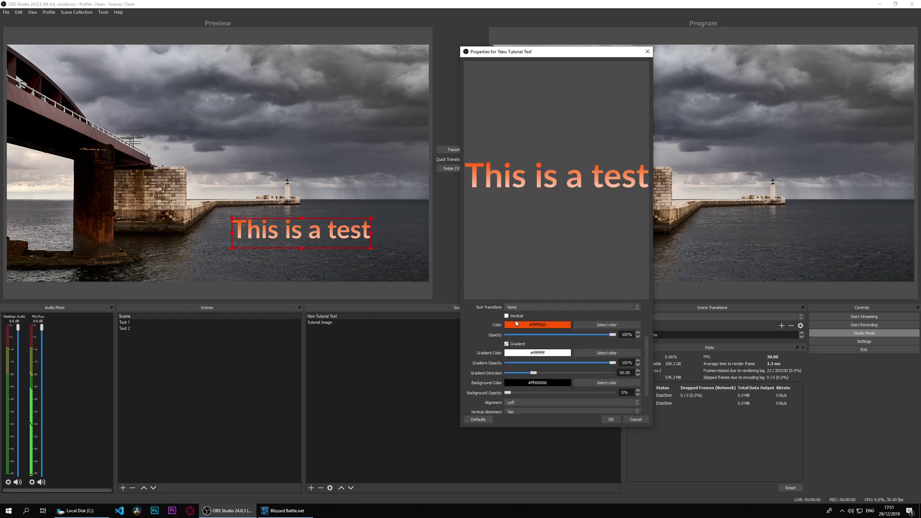
{"action": "left_click", "coordinate": [606, 353]}
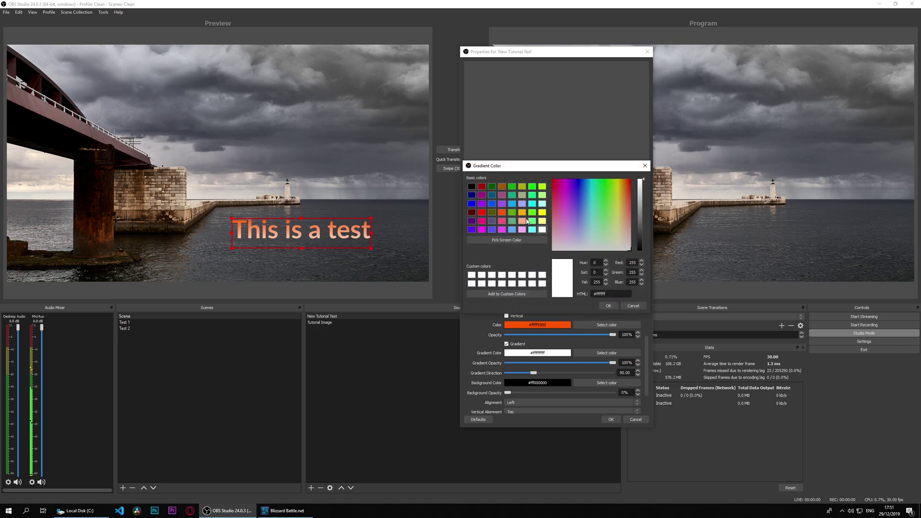
{"action": "left_click", "coordinate": [482, 230]}
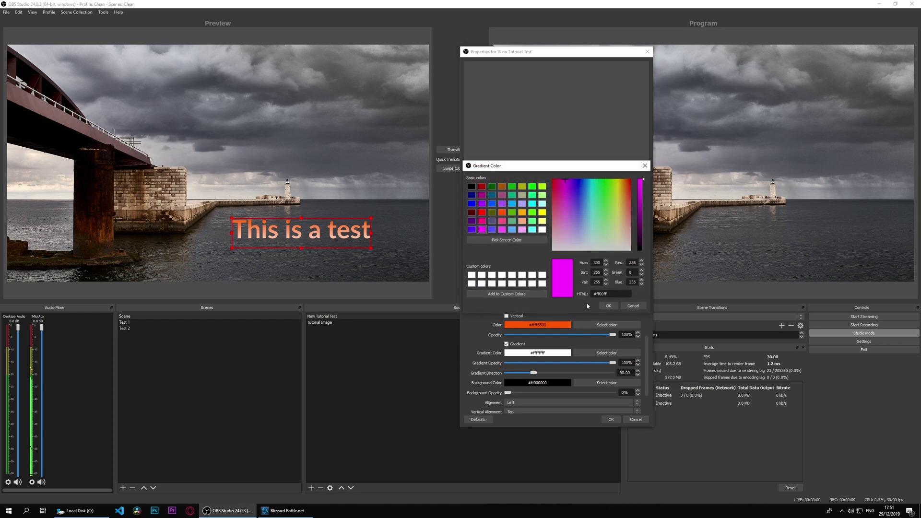
{"action": "left_click", "coordinate": [608, 305]}
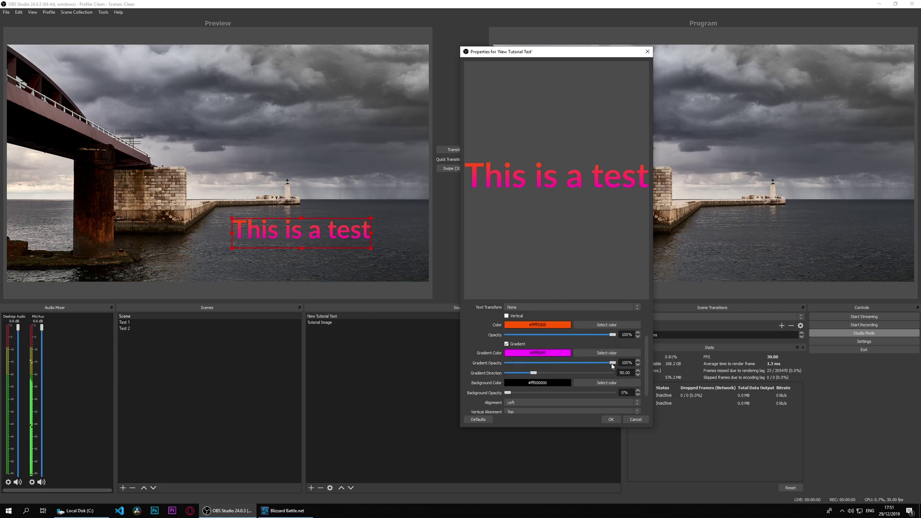
{"action": "mouse_move", "coordinate": [612, 366]}
{"action": "left_mouse_down"}
{"action": "mouse_move", "coordinate": [475, 359]}
{"action": "mouse_move", "coordinate": [647, 367]}
{"action": "mouse_move", "coordinate": [574, 364]}
{"action": "mouse_move", "coordinate": [627, 363]}
{"action": "left_mouse_up"}
{"action": "left_click_drag", "start_coordinate": [533, 378], "coordinate": [501, 377]}
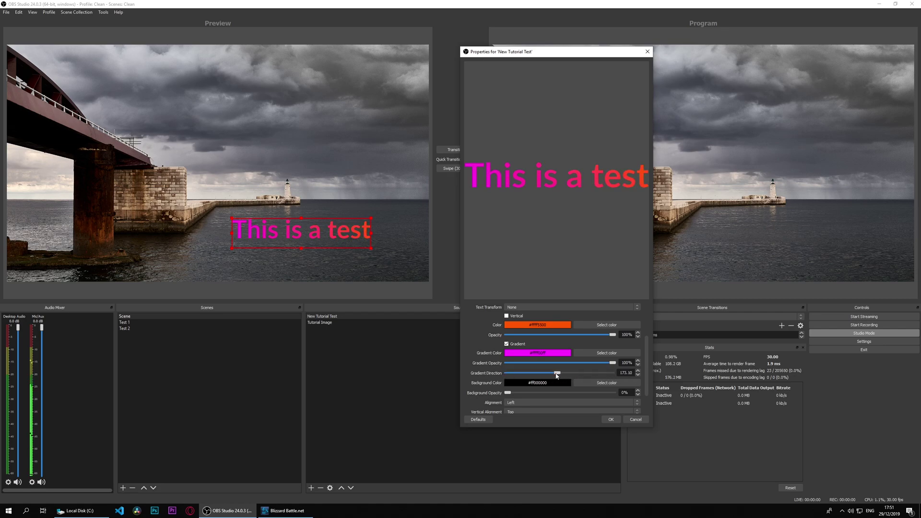
{"action": "mouse_move", "coordinate": [557, 376]}
{"action": "left_mouse_down"}
{"action": "mouse_move", "coordinate": [541, 377]}
{"action": "mouse_move", "coordinate": [569, 381]}
{"action": "left_mouse_up"}
{"action": "left_click", "coordinate": [506, 344]}
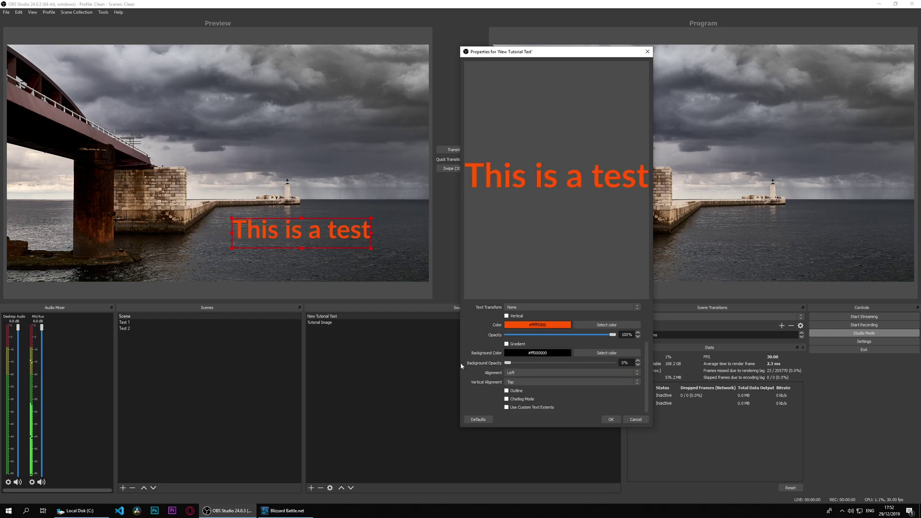
{"action": "left_click", "coordinate": [507, 344]}
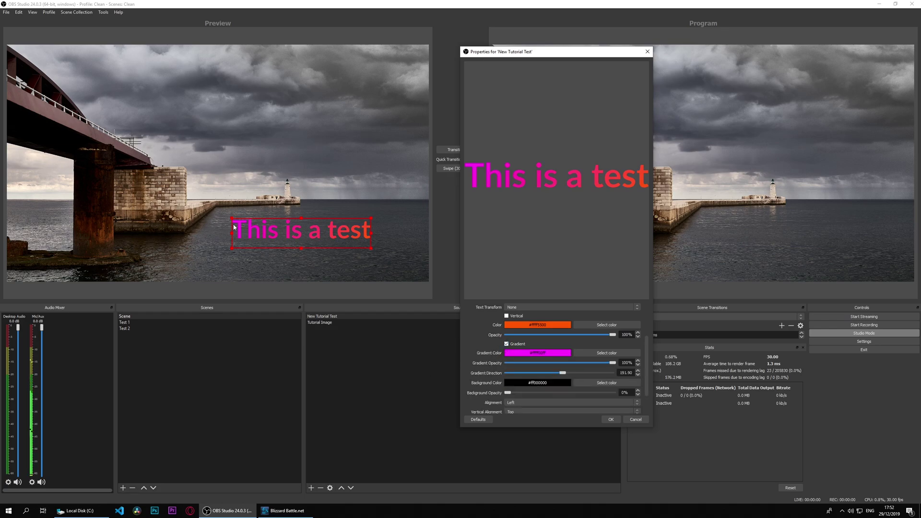
{"action": "left_click", "coordinate": [507, 344]}
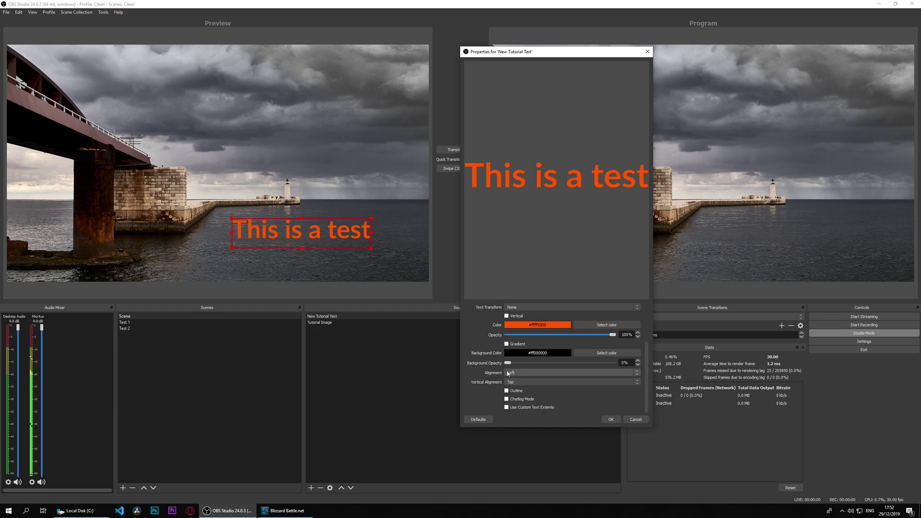
Step: Make the text background colour light blue, leaving background opacity at 0%
{"action": "left_click_drag", "start_coordinate": [508, 363], "coordinate": [550, 363]}
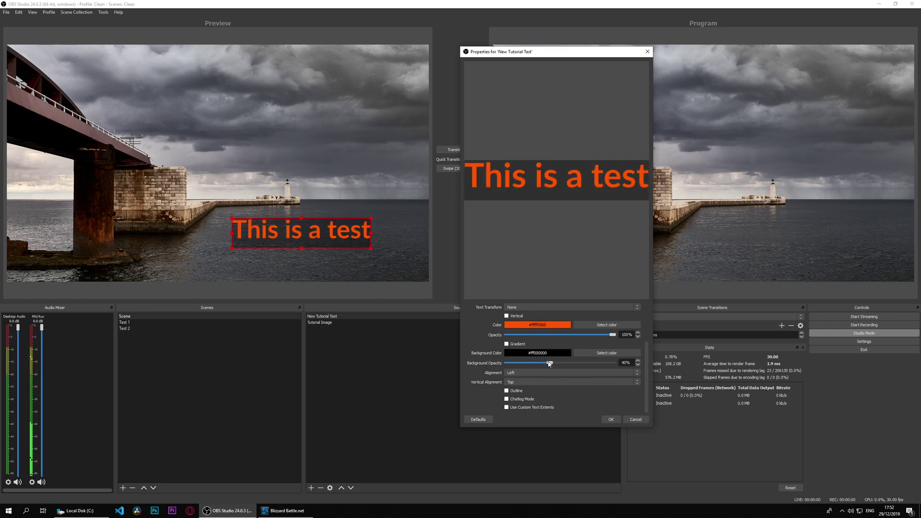
{"action": "left_click_drag", "start_coordinate": [549, 363], "coordinate": [507, 363]}
{"action": "left_click", "coordinate": [607, 352]}
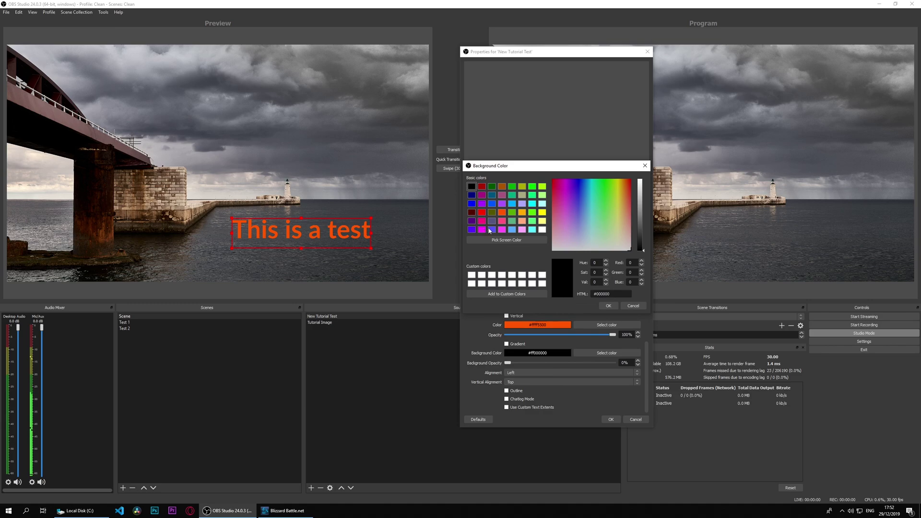
{"action": "left_click", "coordinate": [512, 230]}
{"action": "left_click", "coordinate": [609, 306]}
{"action": "left_click_drag", "start_coordinate": [519, 364], "coordinate": [475, 370]}
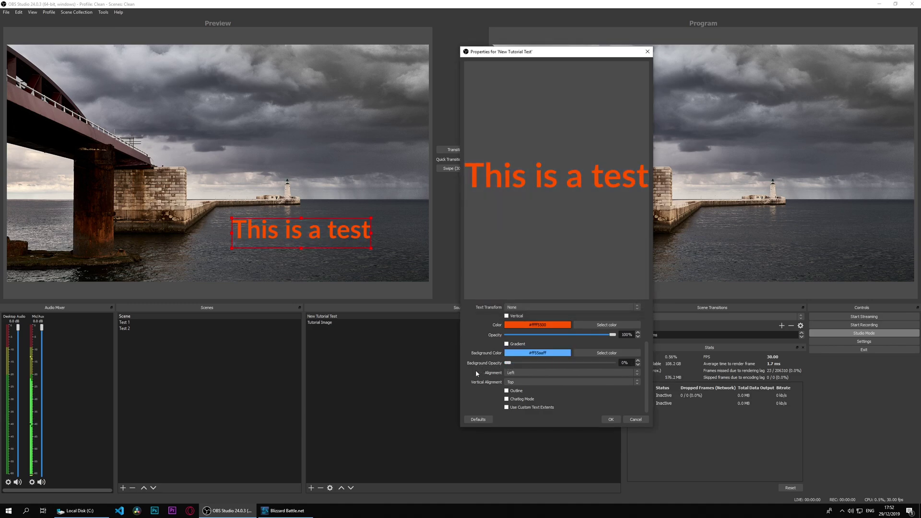
Step: Keep the text left-aligned and drag it slightly higher over the sea
{"action": "left_click", "coordinate": [523, 373]}
{"action": "left_click", "coordinate": [523, 379]}
{"action": "left_click", "coordinate": [525, 374]}
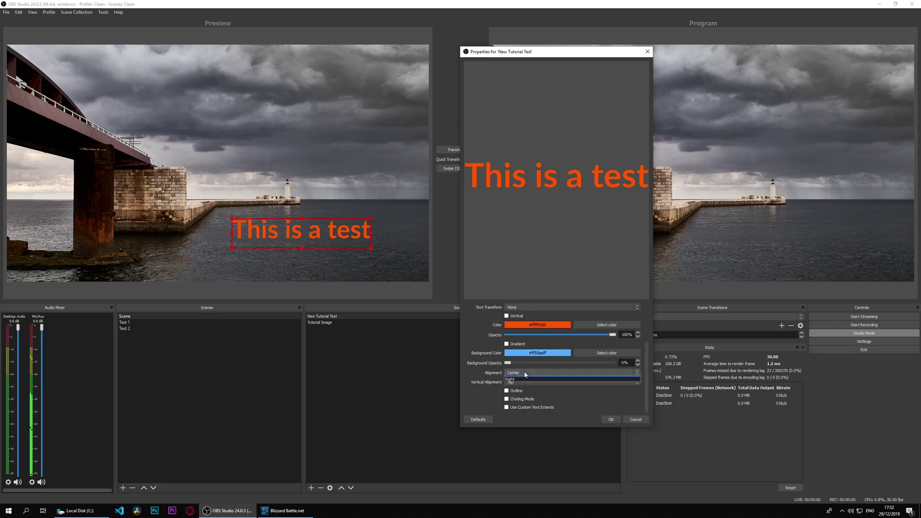
{"action": "left_click", "coordinate": [514, 373]}
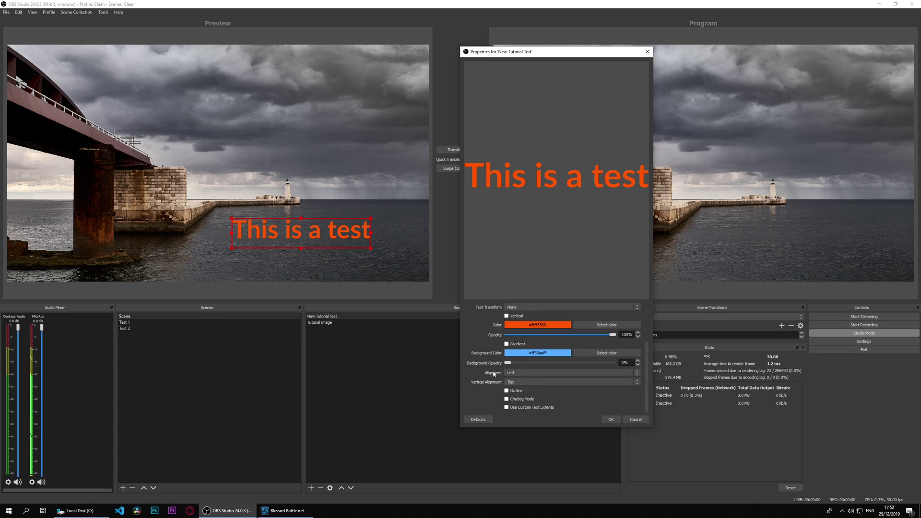
{"action": "mouse_move", "coordinate": [338, 235]}
{"action": "left_mouse_down"}
{"action": "mouse_move", "coordinate": [304, 178]}
{"action": "mouse_move", "coordinate": [329, 199]}
{"action": "mouse_move", "coordinate": [327, 236]}
{"action": "left_mouse_up"}
{"action": "left_click", "coordinate": [527, 373]}
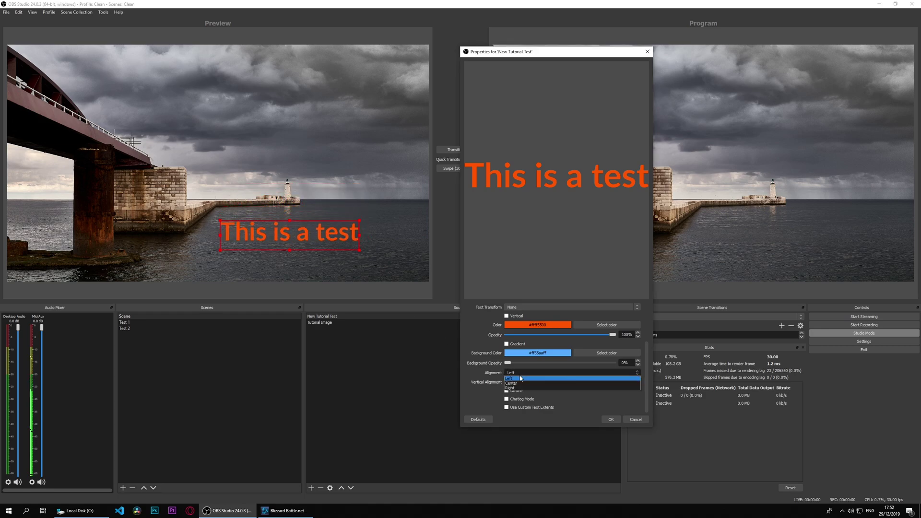
{"action": "left_click", "coordinate": [530, 378]}
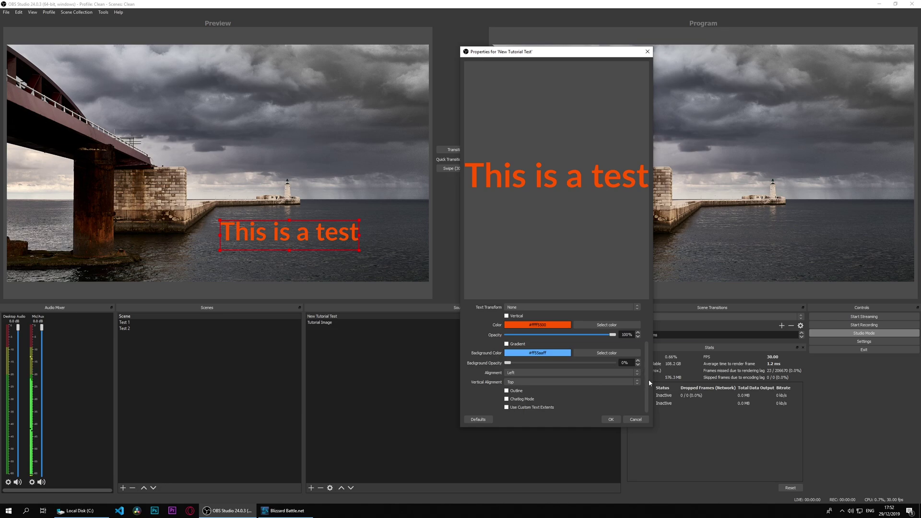
{"action": "left_click_drag", "start_coordinate": [305, 244], "coordinate": [311, 229]}
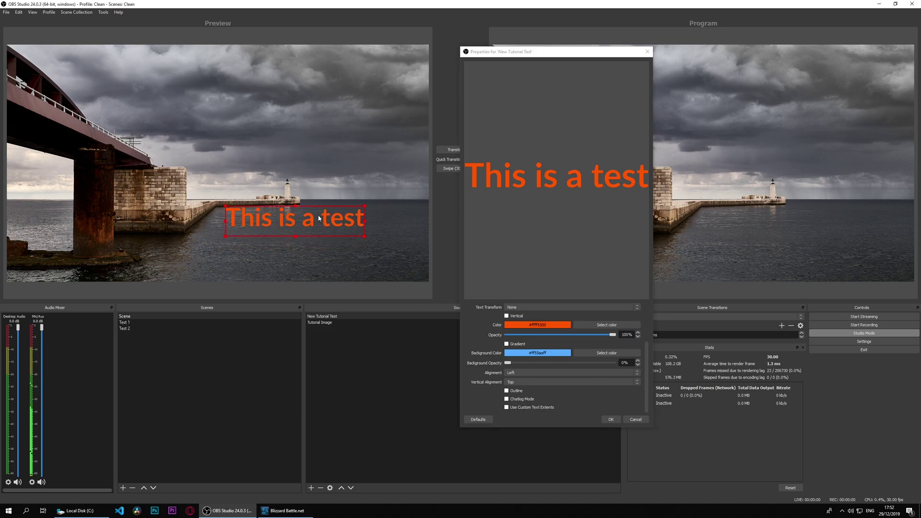
{"action": "left_click", "coordinate": [527, 373]}
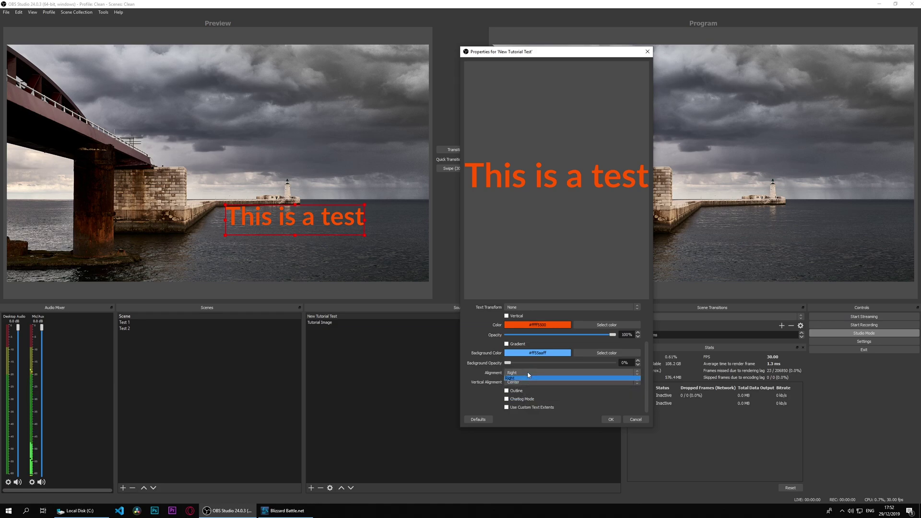
{"action": "left_click", "coordinate": [525, 379]}
Step: Set Vertical Alignment to Center after briefly trying Top
{"action": "left_click", "coordinate": [519, 382]}
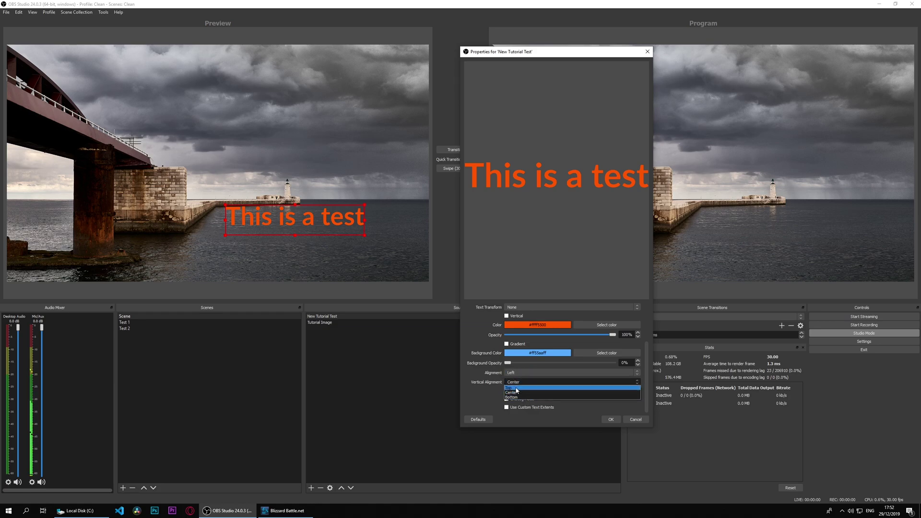
{"action": "left_click", "coordinate": [514, 387]}
{"action": "left_click", "coordinate": [521, 382]}
{"action": "left_click", "coordinate": [522, 392]}
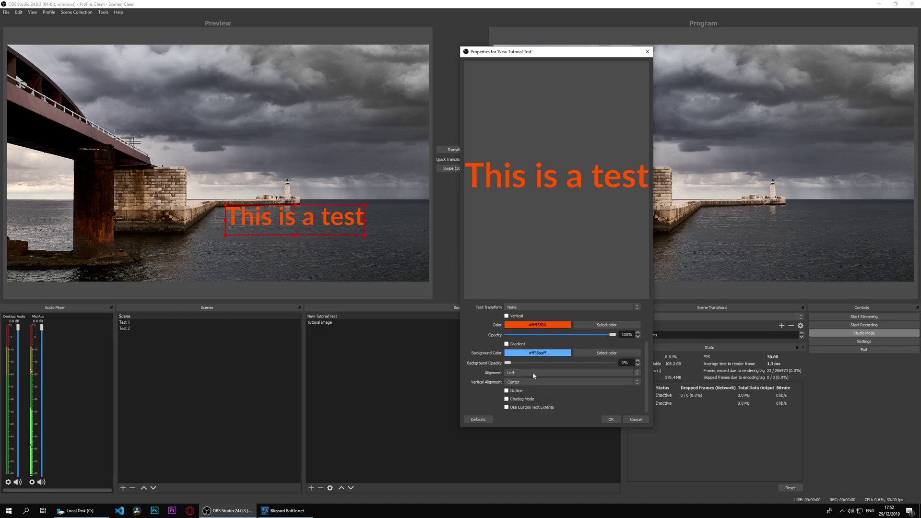
Step: Duplicate 'This is a test' onto four lines and number them 2, 3 and 4
{"action": "scroll", "coordinate": [487, 333], "scroll_direction": "up", "scroll_amount": 3}
{"action": "left_click_drag", "start_coordinate": [560, 336], "coordinate": [450, 328]}
{"action": "key", "text": "ctrl+c"}
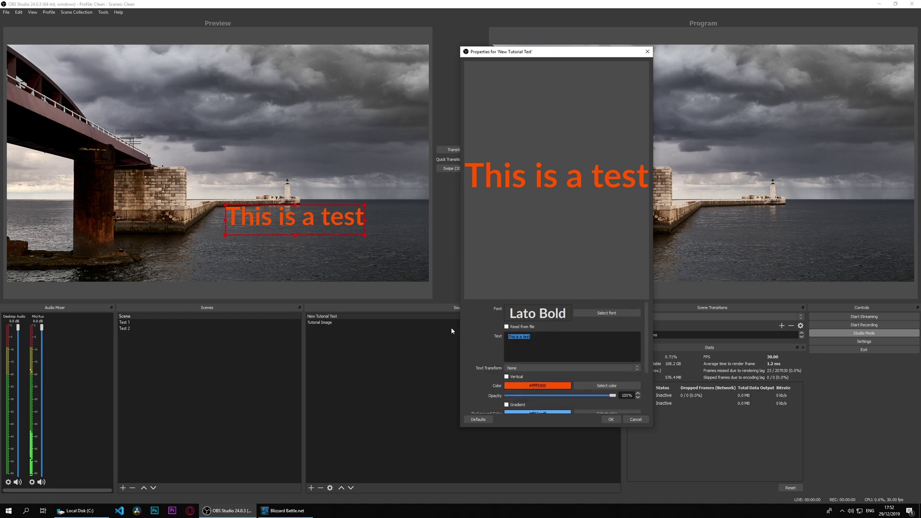
{"action": "left_click", "coordinate": [549, 342]}
{"action": "key", "text": "Return"}
{"action": "key", "text": "ctrl+v"}
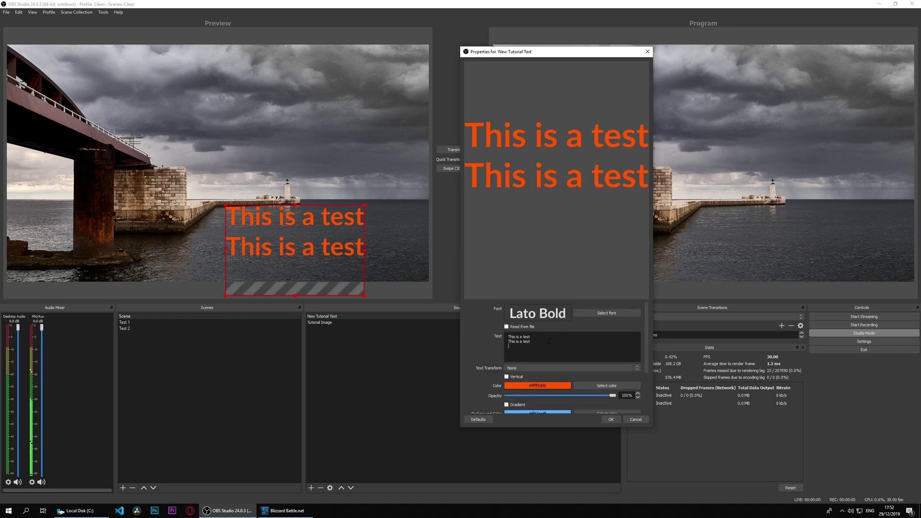
{"action": "key", "text": "Return"}
{"action": "key", "text": "ctrl+v"}
{"action": "key", "text": "Return"}
{"action": "key", "text": "ctrl+v"}
{"action": "type", "text": "2"}
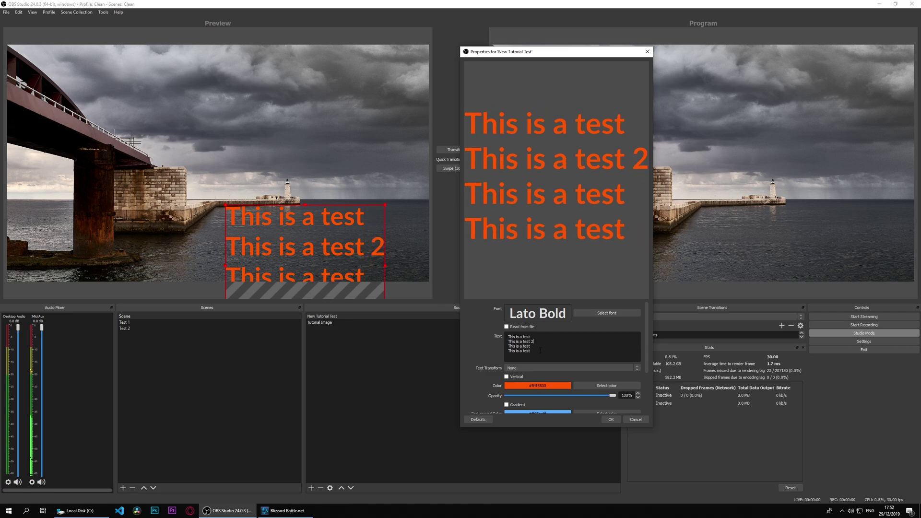
{"action": "left_click", "coordinate": [543, 347]}
{"action": "type", "text": "3"}
{"action": "type", "text": " 4"}
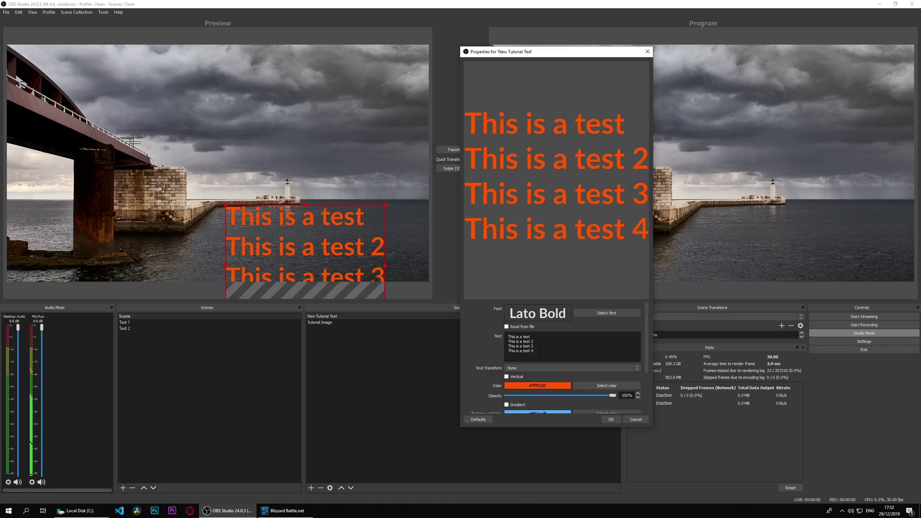
Step: Append an extra 'This is a test' to lines two and four
{"action": "left_click", "coordinate": [544, 341]}
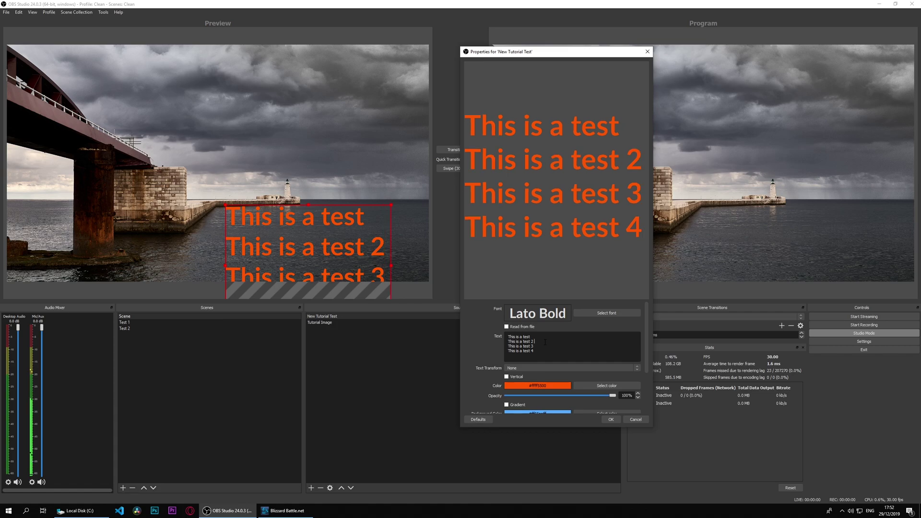
{"action": "key", "text": "ctrl+v"}
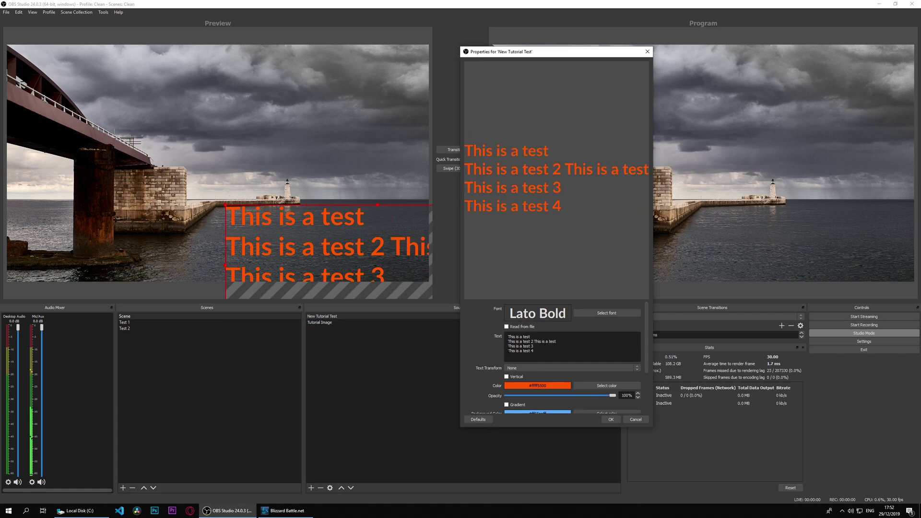
{"action": "key", "text": "ctrl+v"}
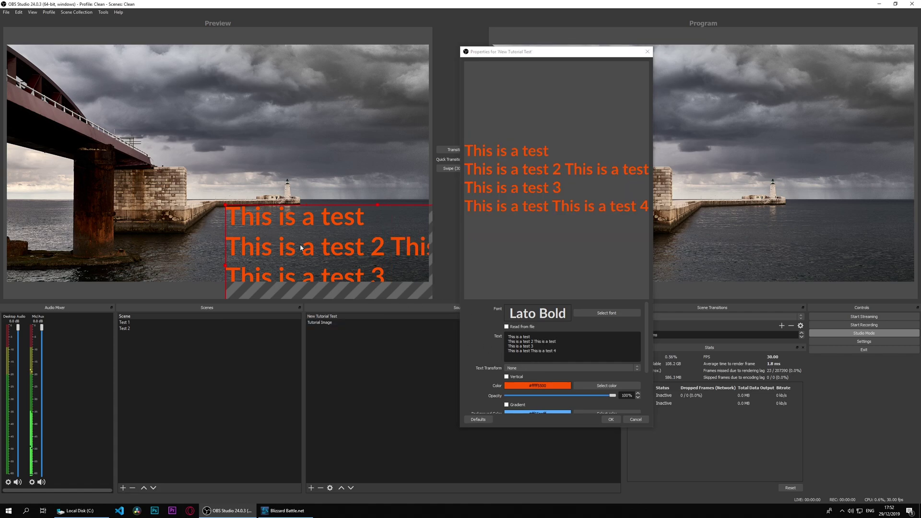
Step: Move the text block up-left over the bridge, trying Center and Right before returning to Left
{"action": "left_click_drag", "start_coordinate": [329, 251], "coordinate": [198, 159]}
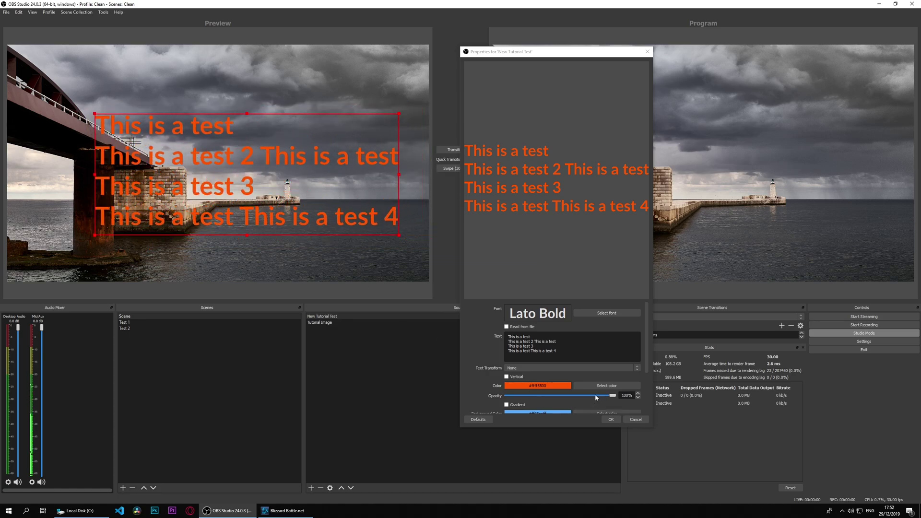
{"action": "scroll", "coordinate": [488, 362], "scroll_direction": "down", "scroll_amount": 2}
{"action": "left_click", "coordinate": [515, 372]}
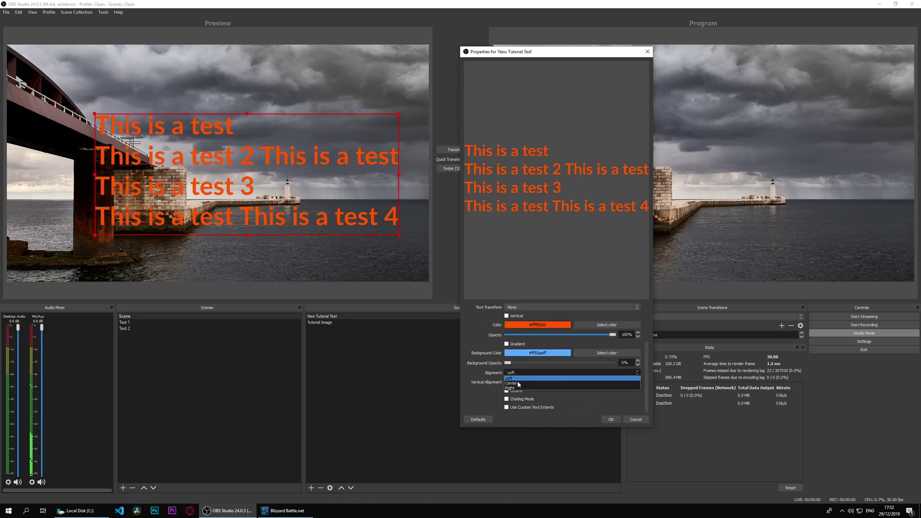
{"action": "left_click", "coordinate": [519, 385]}
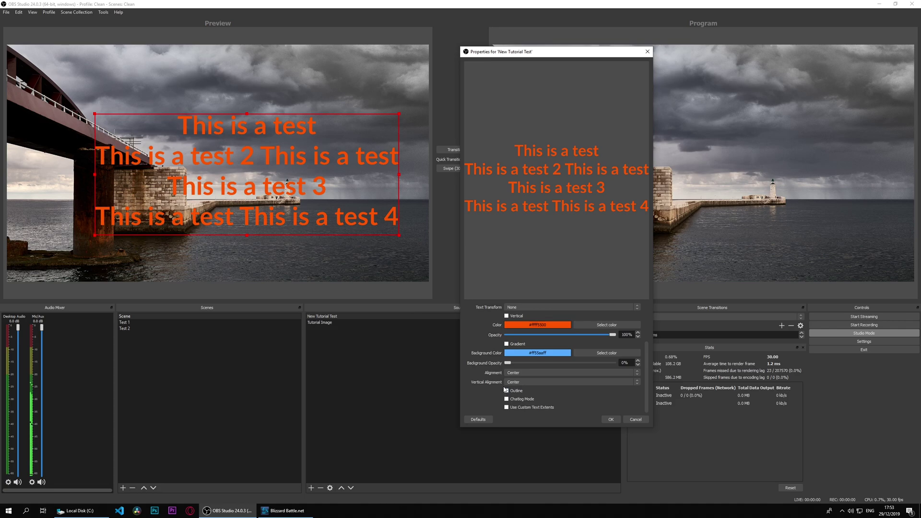
{"action": "left_click", "coordinate": [522, 373]}
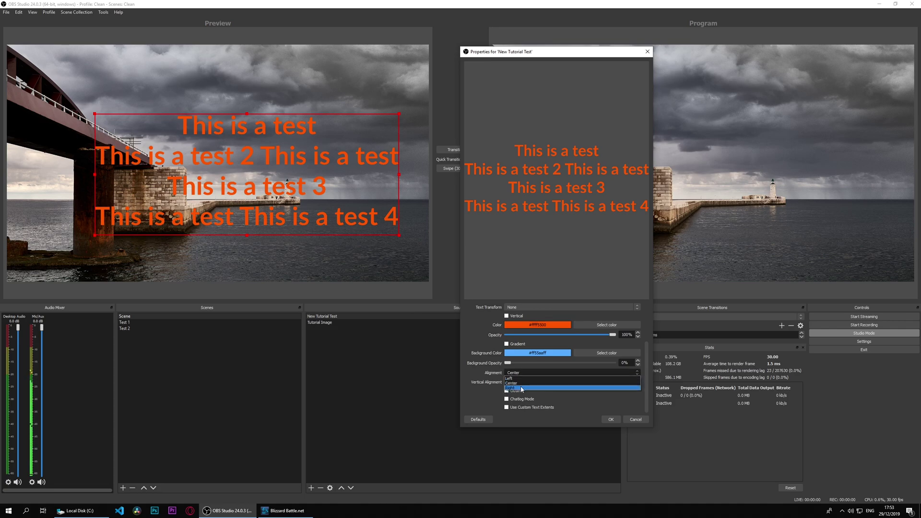
{"action": "left_click", "coordinate": [522, 388]}
{"action": "left_click", "coordinate": [521, 372]}
{"action": "left_click", "coordinate": [510, 379]}
Step: Set Vertical Alignment to Bottom after trying Top and Center
{"action": "left_click", "coordinate": [520, 382]}
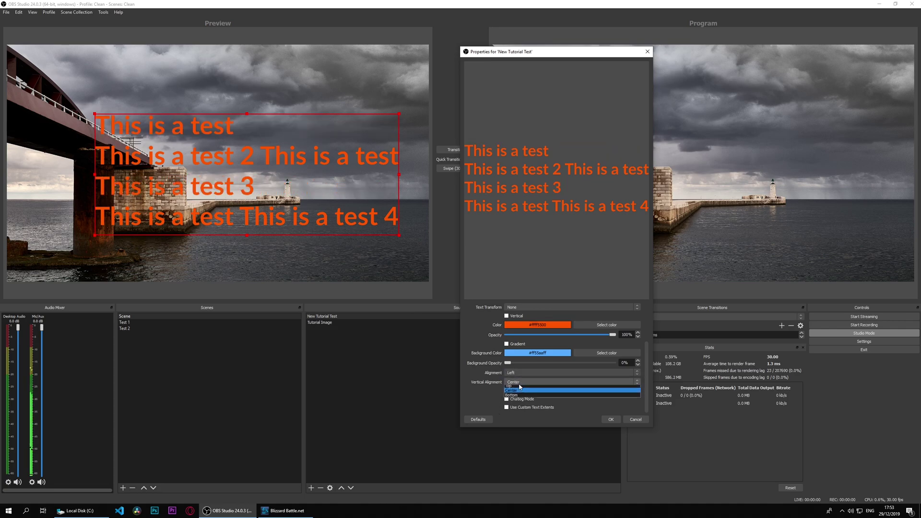
{"action": "left_click", "coordinate": [517, 387]}
{"action": "left_click", "coordinate": [519, 382]}
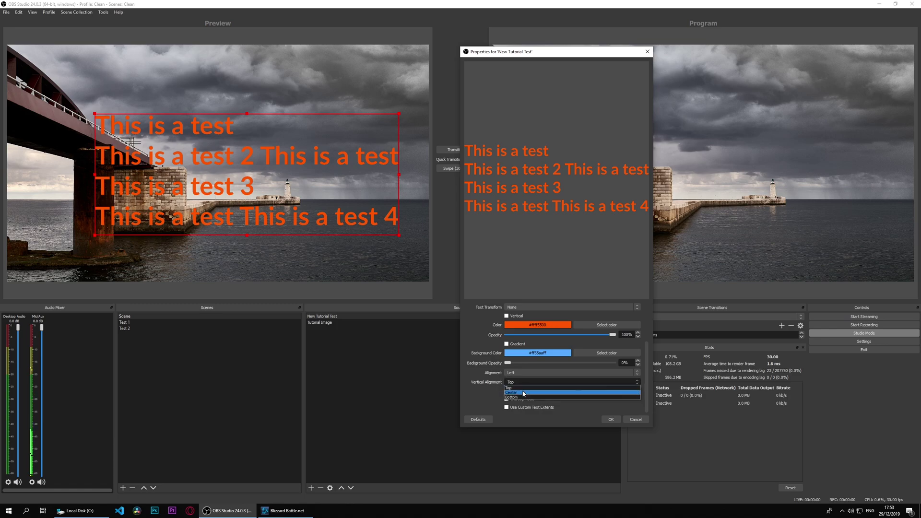
{"action": "left_click", "coordinate": [520, 392]}
{"action": "left_click", "coordinate": [522, 382]}
{"action": "left_click", "coordinate": [526, 397]}
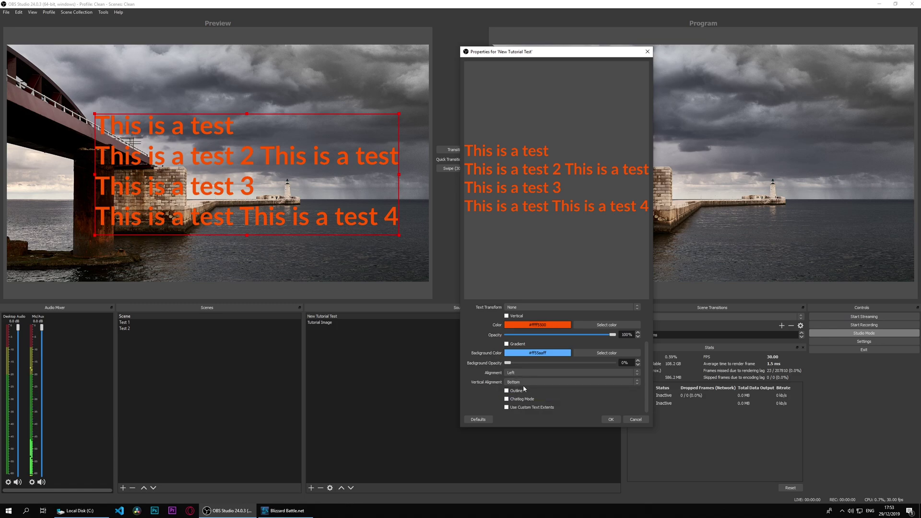
Step: Set the text's horizontal alignment to Center
{"action": "left_click", "coordinate": [521, 373]}
{"action": "left_click", "coordinate": [518, 383]}
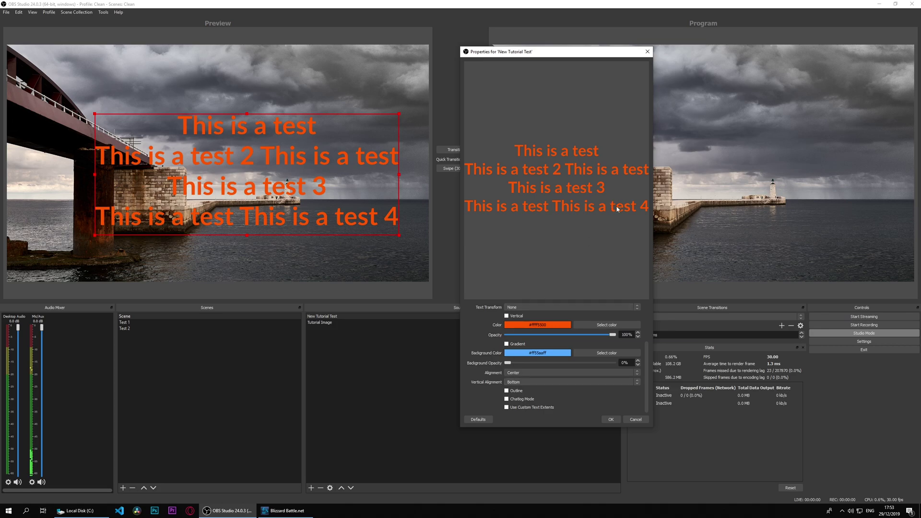
{"action": "scroll", "coordinate": [484, 333], "scroll_direction": "up", "scroll_amount": 2}
{"action": "scroll", "coordinate": [484, 334], "scroll_direction": "up", "scroll_amount": 1}
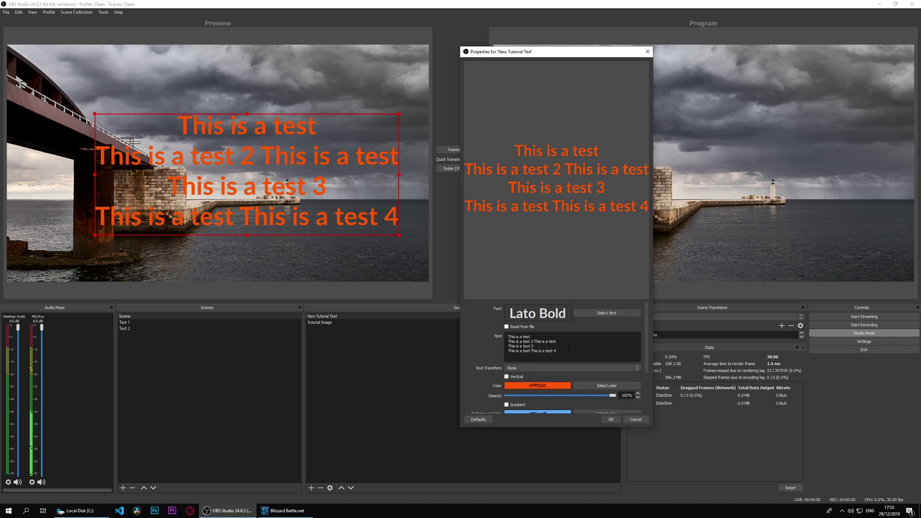
Step: Add filler lines 'gvhf', 'fg', 'dgf', 'gfd', then shrink the text above the lighthouse
{"action": "left_click", "coordinate": [579, 354]}
{"action": "key", "text": "Return"}
{"action": "key", "text": "Return"}
{"action": "key", "text": "Return"}
{"action": "type", "text": "gvhf"}
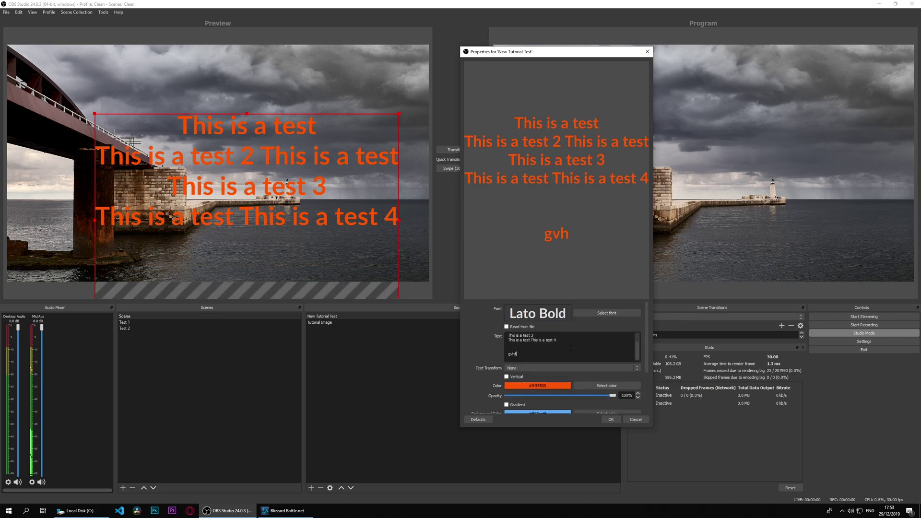
{"action": "key", "text": "Return"}
{"action": "key", "text": "Return"}
{"action": "type", "text": "fg"}
{"action": "key", "text": "Return"}
{"action": "type", "text": "dgf"}
{"action": "key", "text": "Return"}
{"action": "type", "text": "gfd"}
{"action": "left_click", "coordinate": [356, 136]}
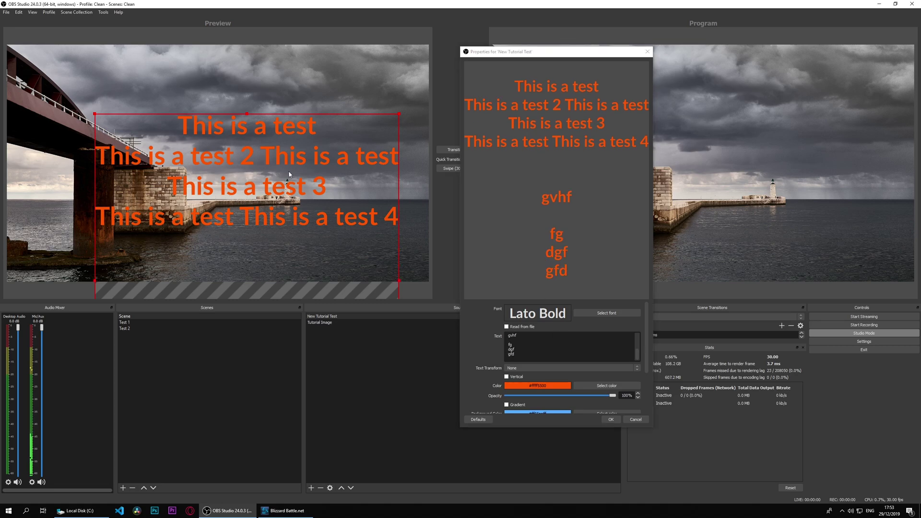
{"action": "left_click_drag", "start_coordinate": [419, 60], "coordinate": [355, 121]}
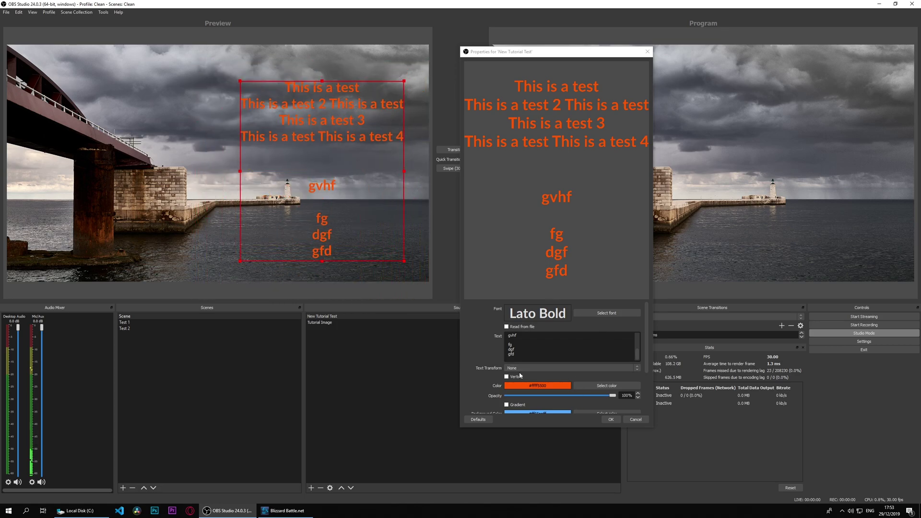
Step: Set the text's vertical alignment to Center
{"action": "left_click", "coordinate": [470, 352]}
{"action": "scroll", "coordinate": [471, 353], "scroll_direction": "down", "scroll_amount": 2}
{"action": "left_click", "coordinate": [516, 382]}
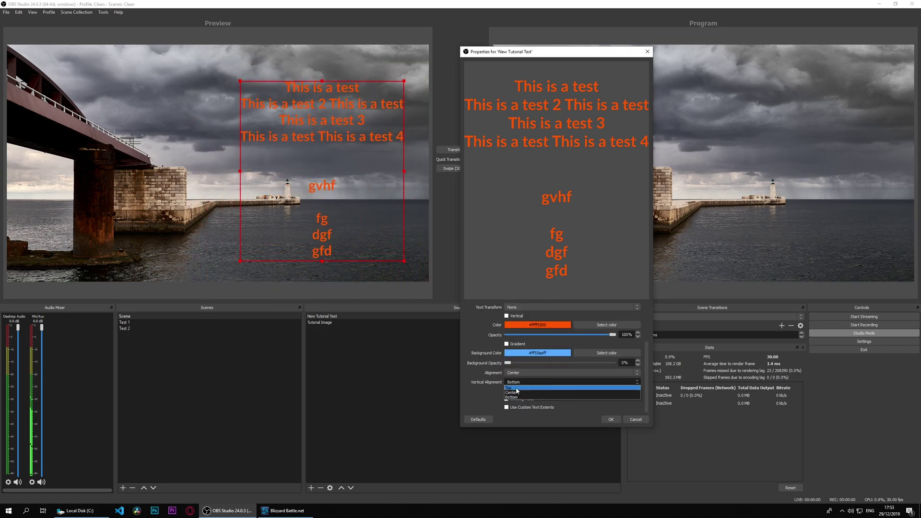
{"action": "left_click", "coordinate": [514, 392]}
Step: Try vertical text with Bottom alignment, then return the text to horizontal
{"action": "scroll", "coordinate": [484, 368], "scroll_direction": "up", "scroll_amount": 2}
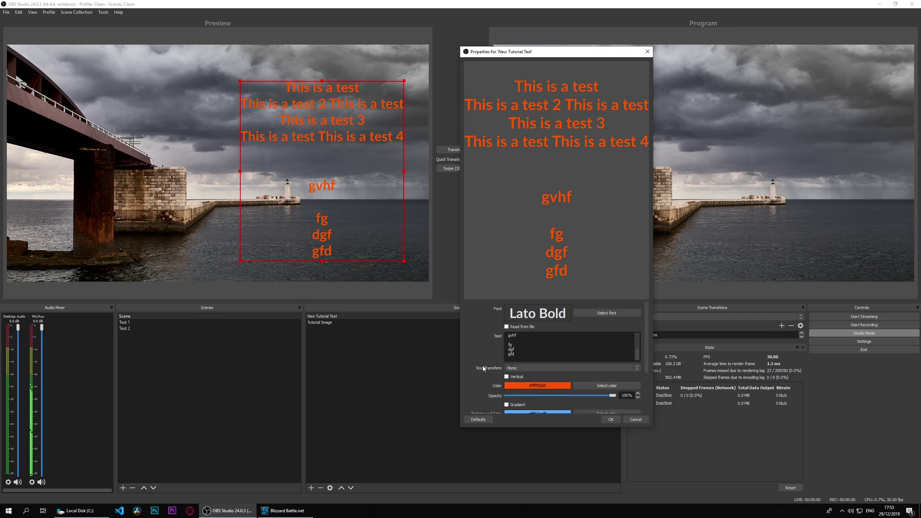
{"action": "left_click", "coordinate": [514, 377]}
{"action": "scroll", "coordinate": [514, 379], "scroll_direction": "down", "scroll_amount": 2}
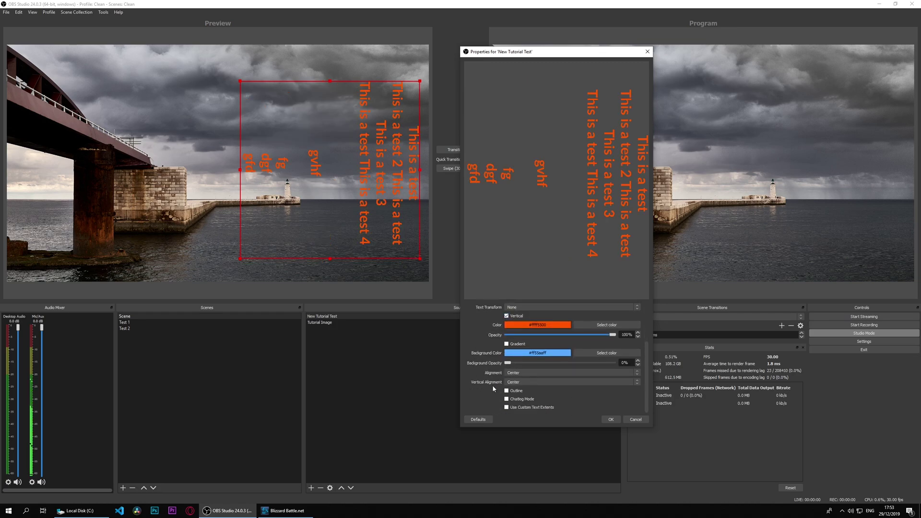
{"action": "left_click", "coordinate": [518, 382]}
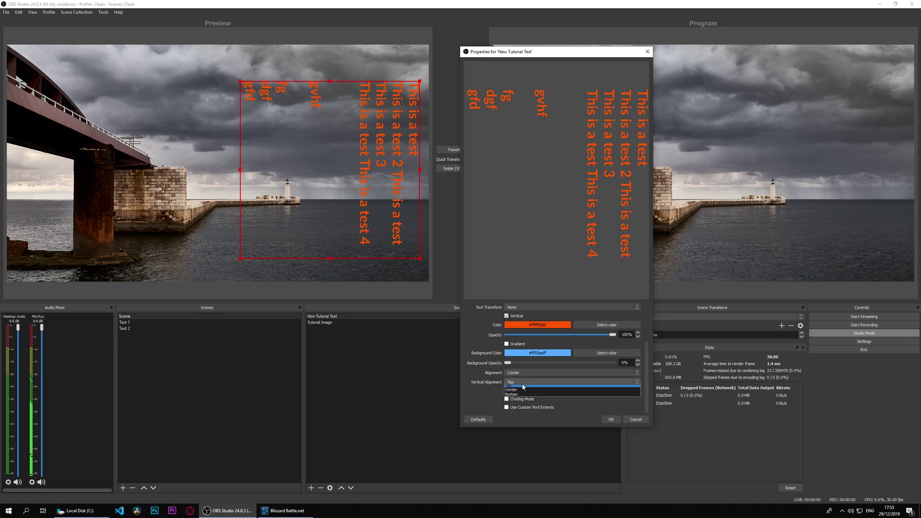
{"action": "left_click", "coordinate": [517, 399]}
{"action": "scroll", "coordinate": [483, 383], "scroll_direction": "up", "scroll_amount": 2}
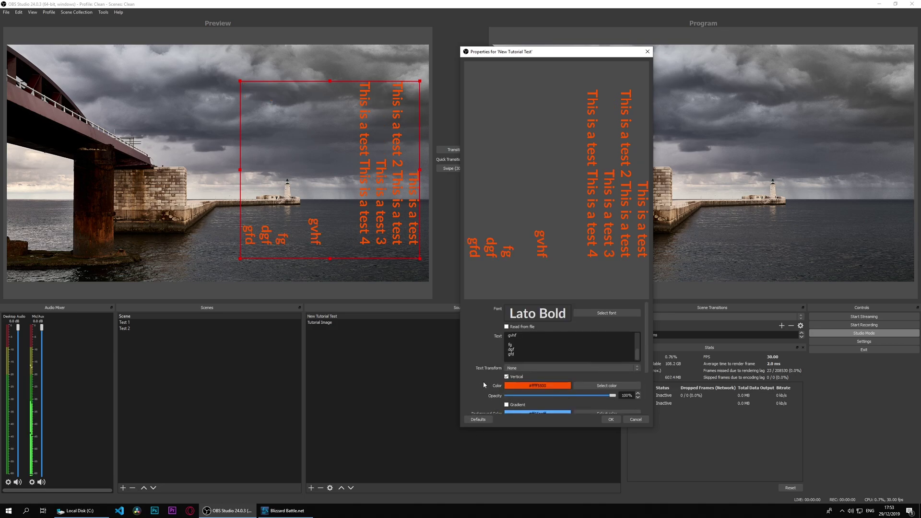
{"action": "left_click", "coordinate": [514, 376]}
{"action": "scroll", "coordinate": [518, 374], "scroll_direction": "down", "scroll_amount": 2}
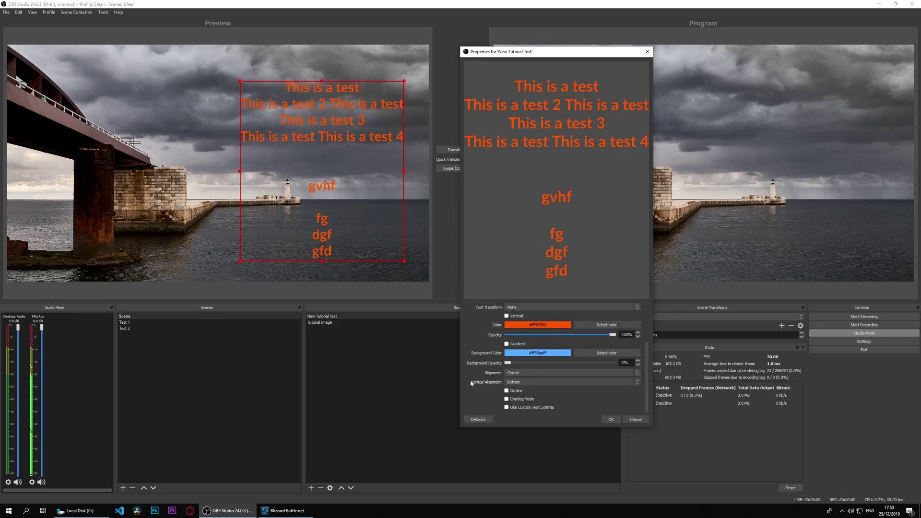
Step: Keep the lines centre-aligned after trying Left, and nudge the text box up-left
{"action": "left_click", "coordinate": [522, 374]}
{"action": "left_click", "coordinate": [518, 380]}
{"action": "left_click", "coordinate": [519, 374]}
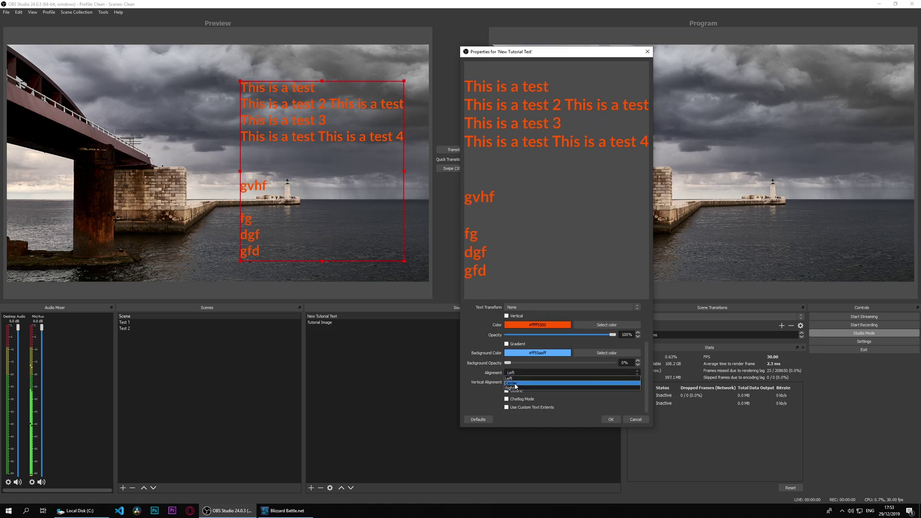
{"action": "left_click", "coordinate": [518, 387]}
{"action": "left_click_drag", "start_coordinate": [363, 140], "coordinate": [358, 132]}
Step: Centre the text vertically within its box
{"action": "left_click", "coordinate": [518, 382]}
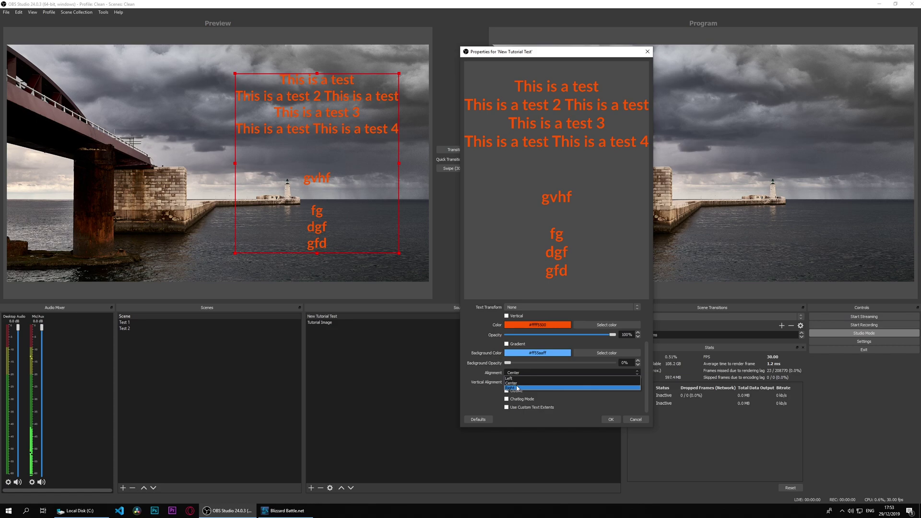
{"action": "left_click", "coordinate": [523, 386]}
{"action": "left_click", "coordinate": [523, 386]}
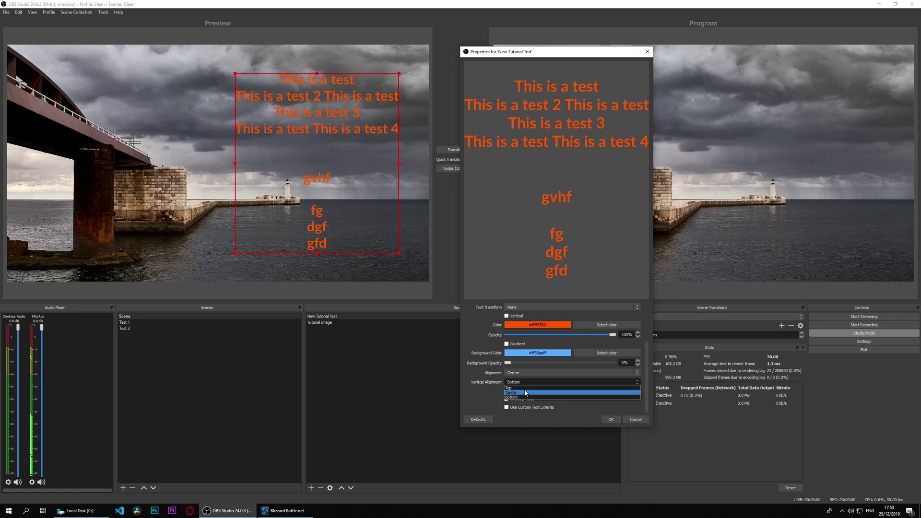
{"action": "left_click", "coordinate": [520, 388]}
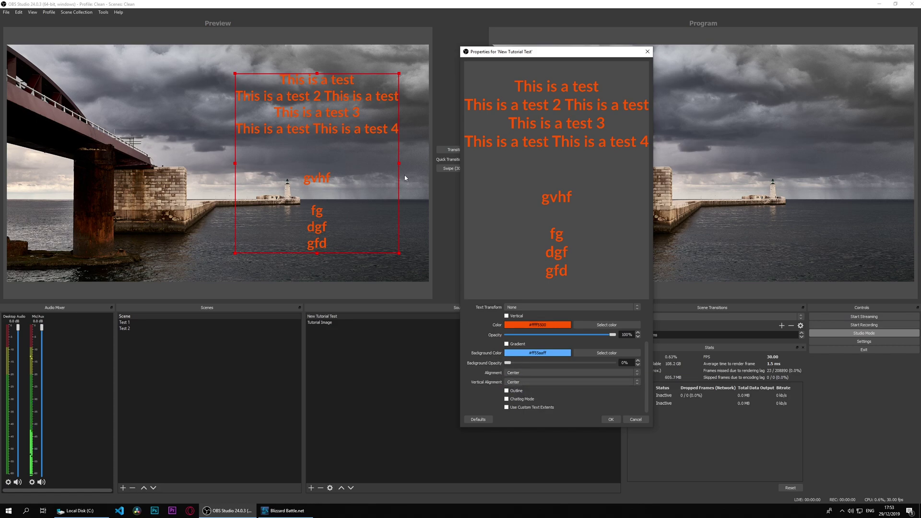
Step: Enable the text outline and set its colour to black
{"action": "left_click", "coordinate": [517, 391]}
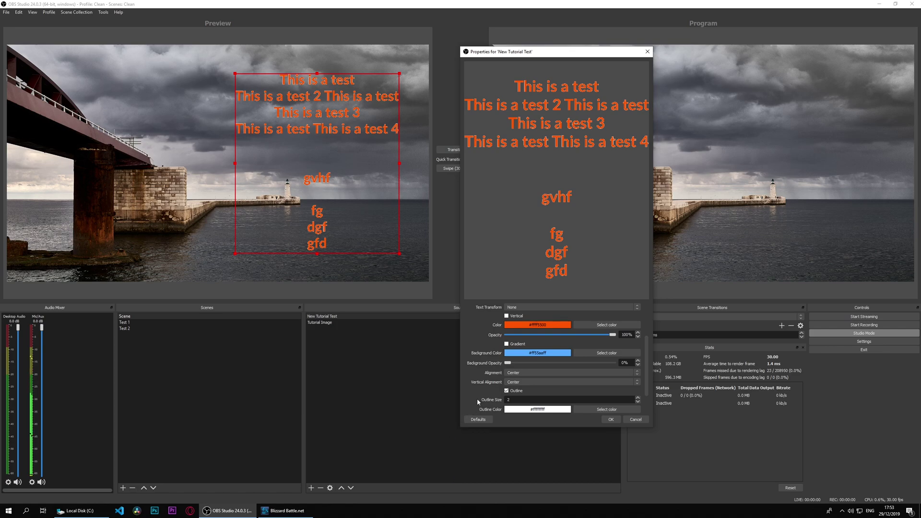
{"action": "scroll", "coordinate": [478, 400], "scroll_direction": "down", "scroll_amount": 1}
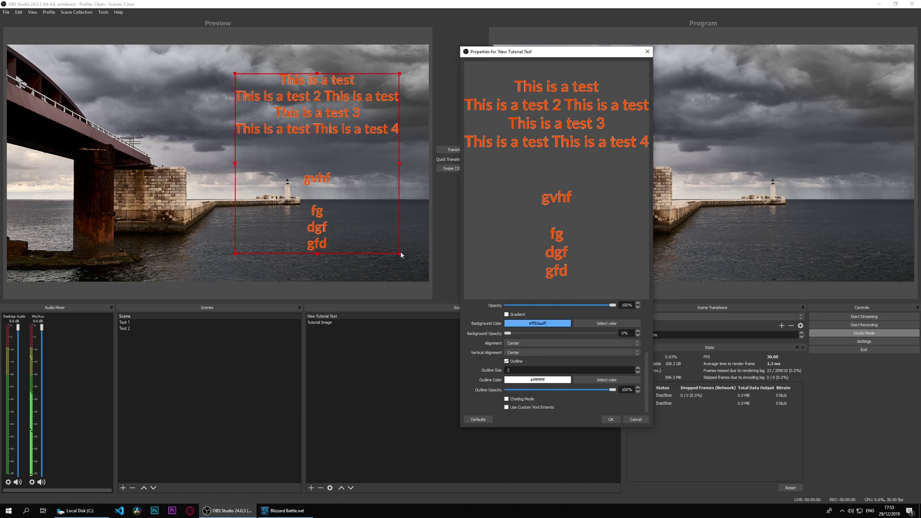
{"action": "left_click", "coordinate": [591, 380]}
{"action": "left_click", "coordinate": [471, 187]}
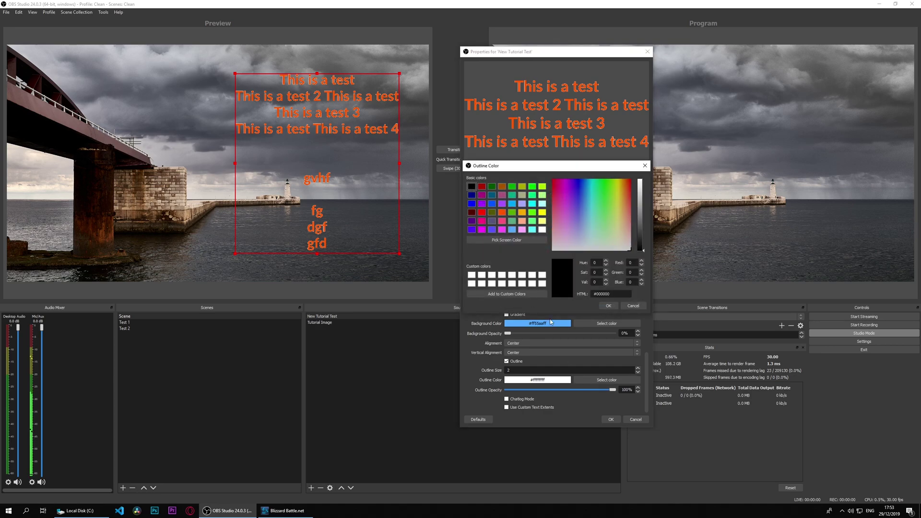
{"action": "left_click", "coordinate": [609, 305]}
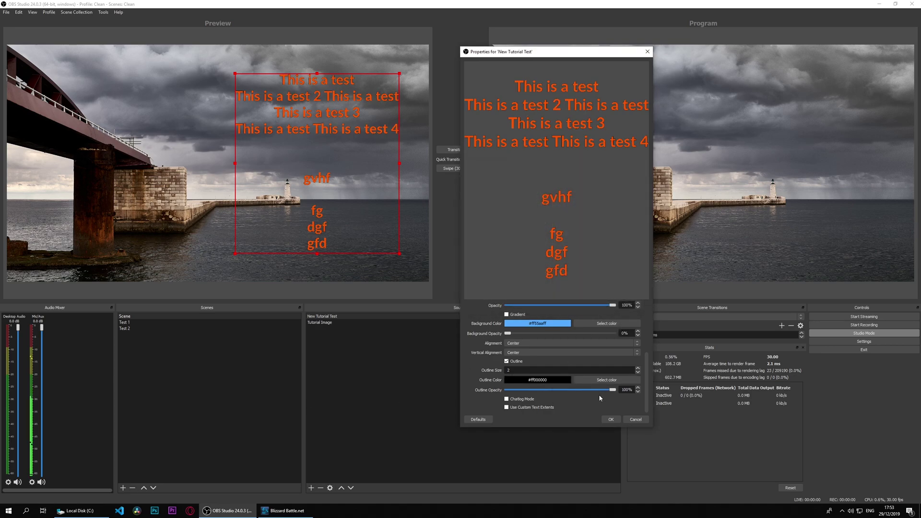
Step: Adjust outline opacity and raise the outline size three steps for a thicker outline
{"action": "left_click_drag", "start_coordinate": [613, 390], "coordinate": [647, 376]}
{"action": "left_click", "coordinate": [638, 368]}
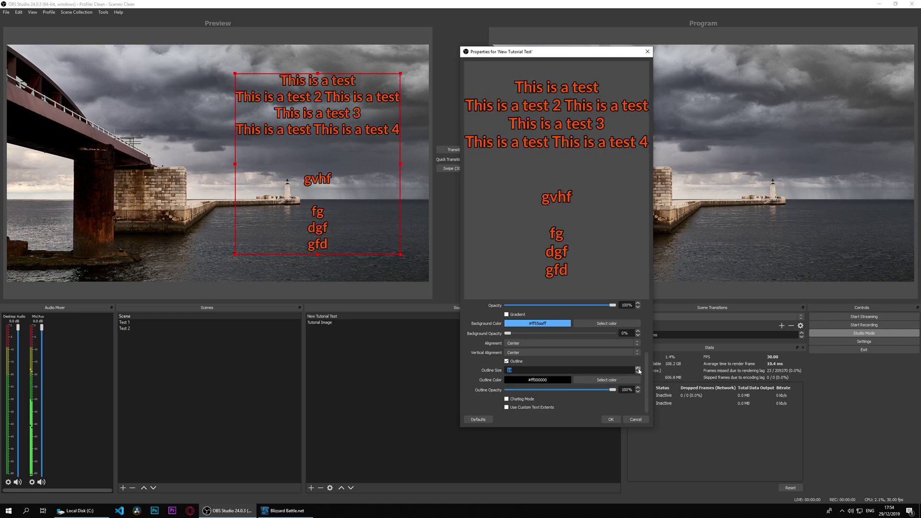
{"action": "left_click", "coordinate": [638, 369]}
{"action": "left_click", "coordinate": [638, 368]}
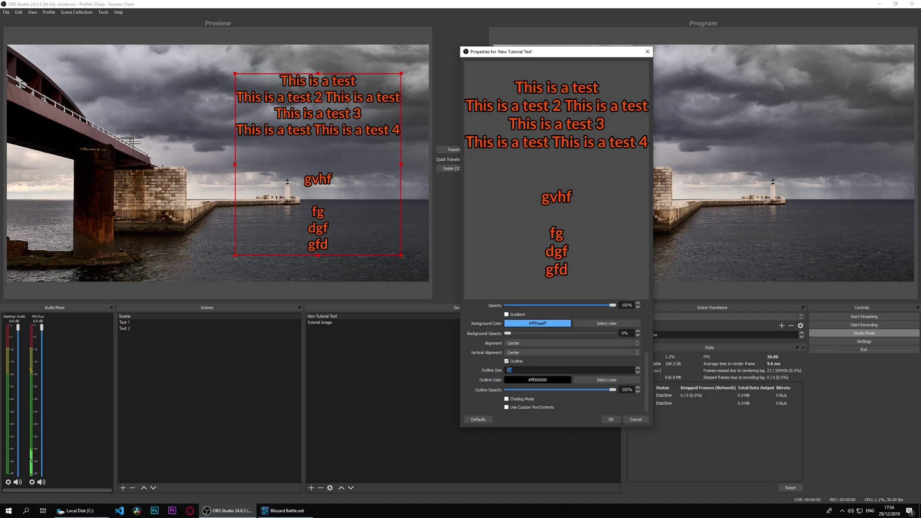
Step: Turn on Chatlog Mode and enlarge the text source box
{"action": "left_click", "coordinate": [519, 400]}
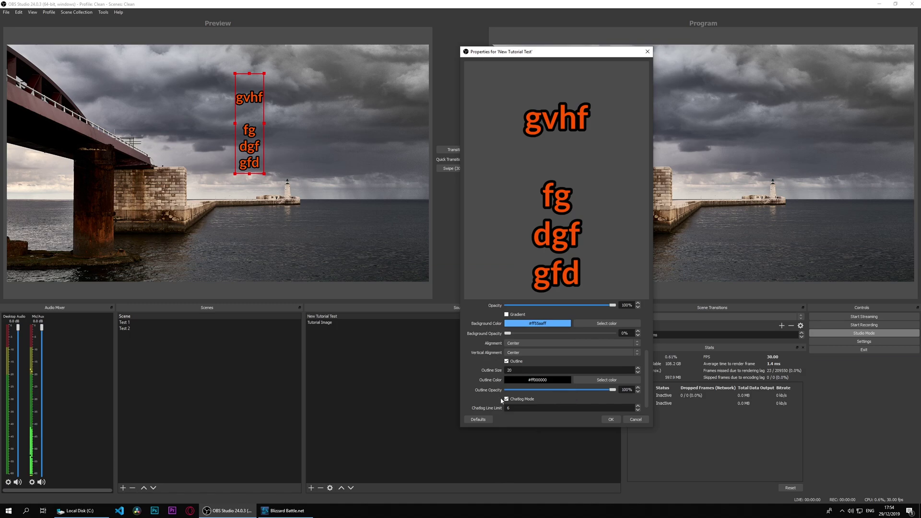
{"action": "left_click_drag", "start_coordinate": [263, 175], "coordinate": [319, 210]}
{"action": "scroll", "coordinate": [514, 365], "scroll_direction": "down", "scroll_amount": 2}
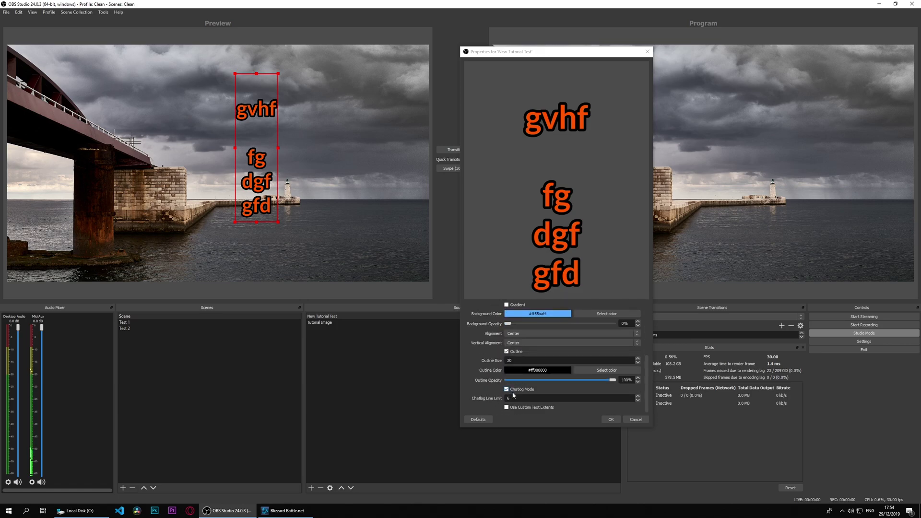
Step: Try custom text extents with width 1000 and wrap, toggling them off and on
{"action": "left_click", "coordinate": [523, 408]}
{"action": "scroll", "coordinate": [480, 391], "scroll_direction": "down", "scroll_amount": 2}
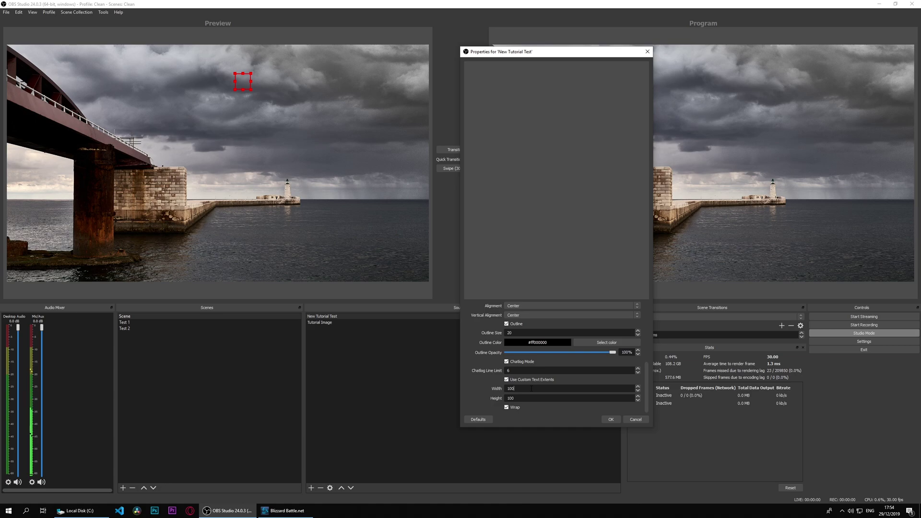
{"action": "type", "text": "00"}
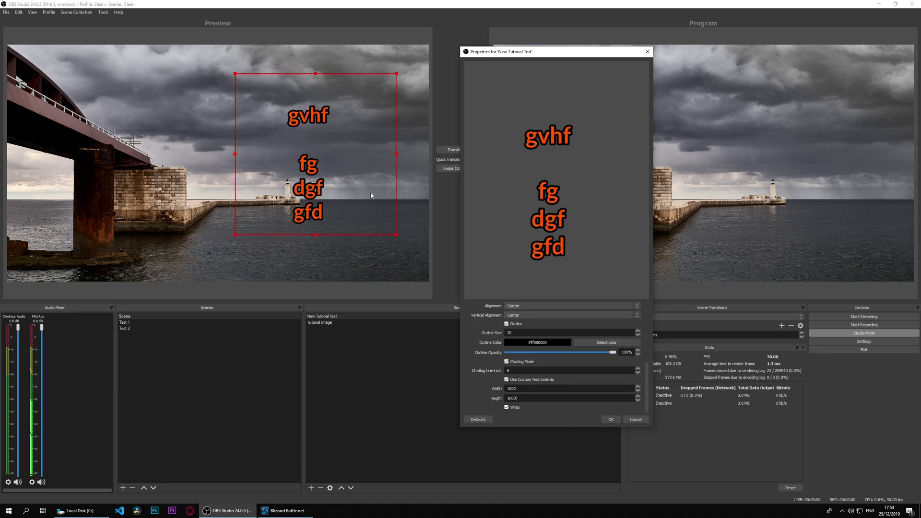
{"action": "left_click", "coordinate": [511, 408]}
{"action": "left_click", "coordinate": [510, 408]}
{"action": "key", "text": "space"}
{"action": "key", "text": "space"}
{"action": "left_click", "coordinate": [520, 379]}
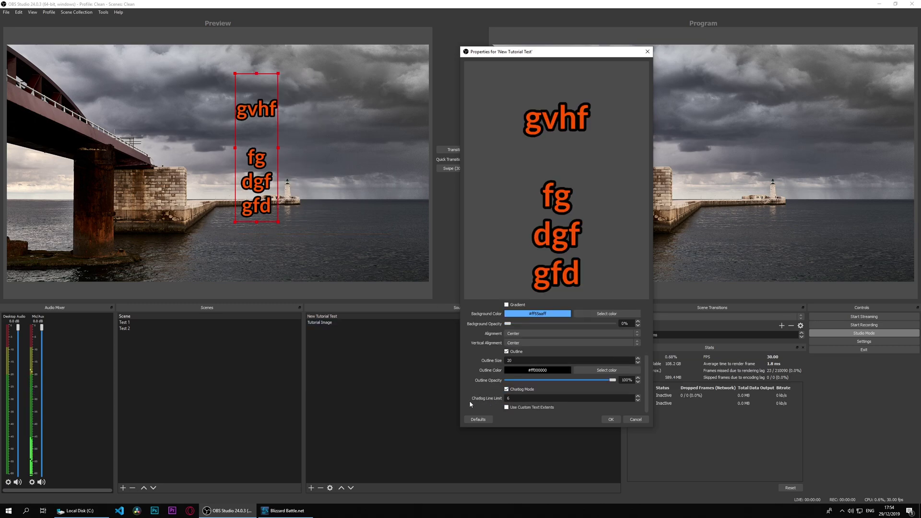
{"action": "left_click", "coordinate": [528, 408]}
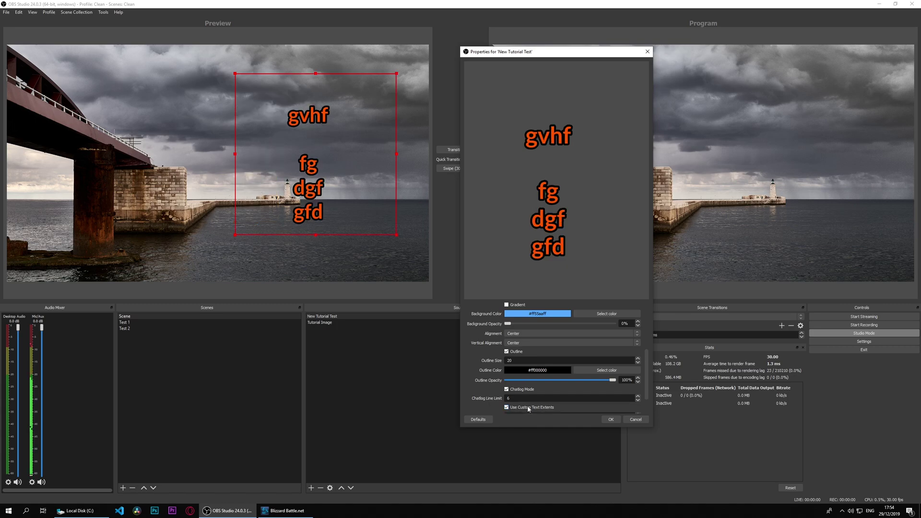
Step: Drop custom text extents, tune the chatlog line limit, and move the text toward centre
{"action": "left_click", "coordinate": [528, 408]}
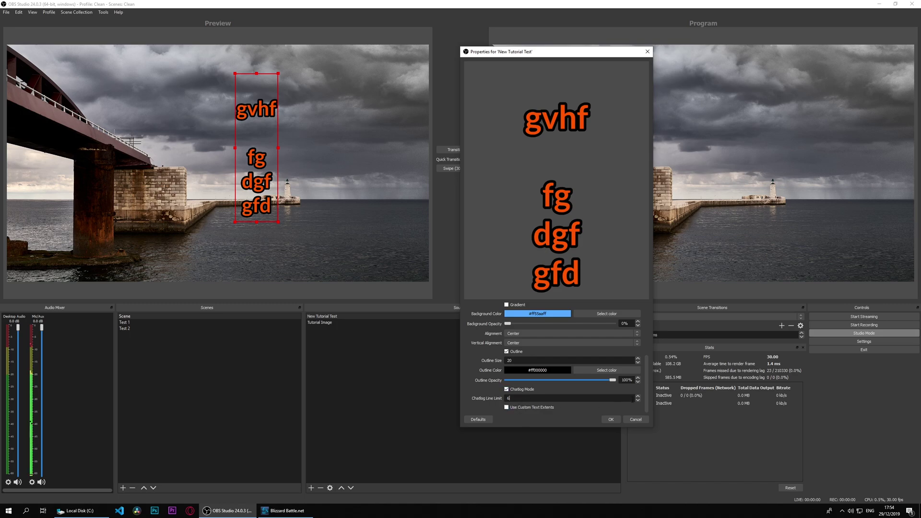
{"action": "left_click", "coordinate": [637, 397]}
{"action": "left_click", "coordinate": [638, 396]}
{"action": "left_click", "coordinate": [638, 396]}
{"action": "left_click_drag", "start_coordinate": [354, 198], "coordinate": [294, 145]}
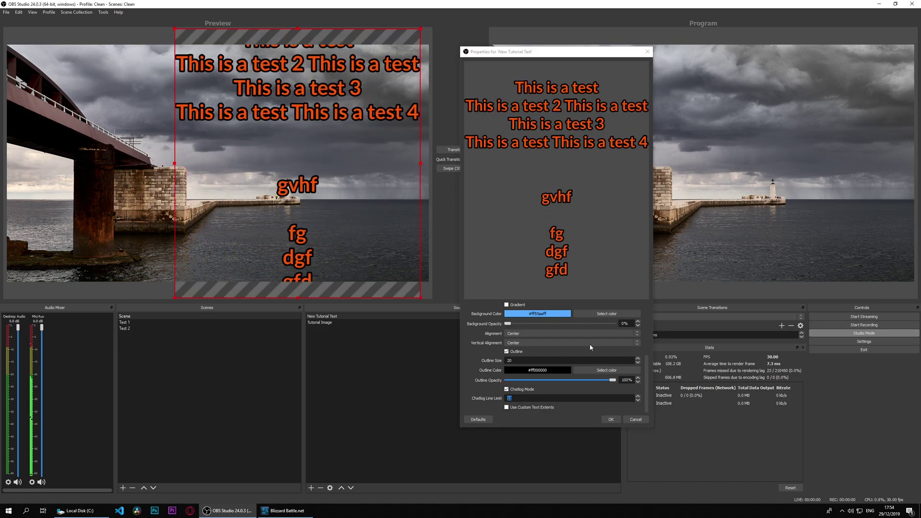
{"action": "left_click", "coordinate": [637, 400]}
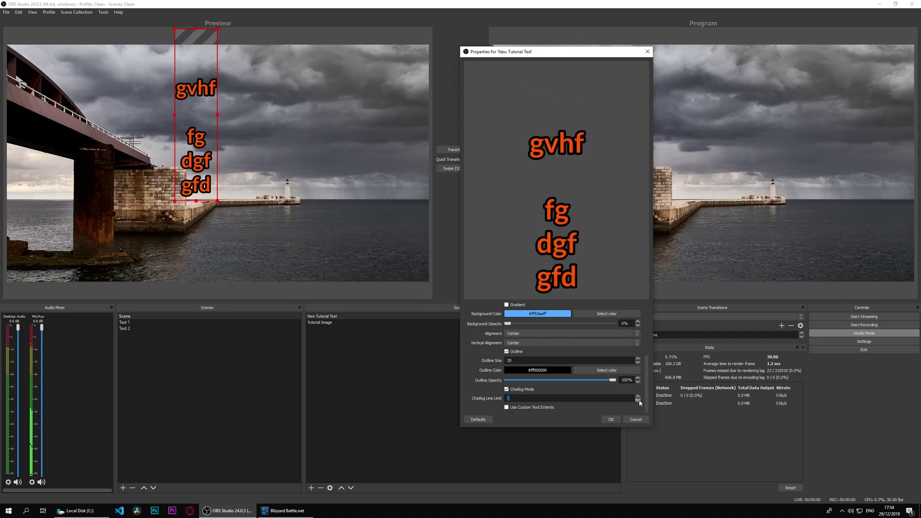
{"action": "left_click_drag", "start_coordinate": [245, 155], "coordinate": [254, 155]}
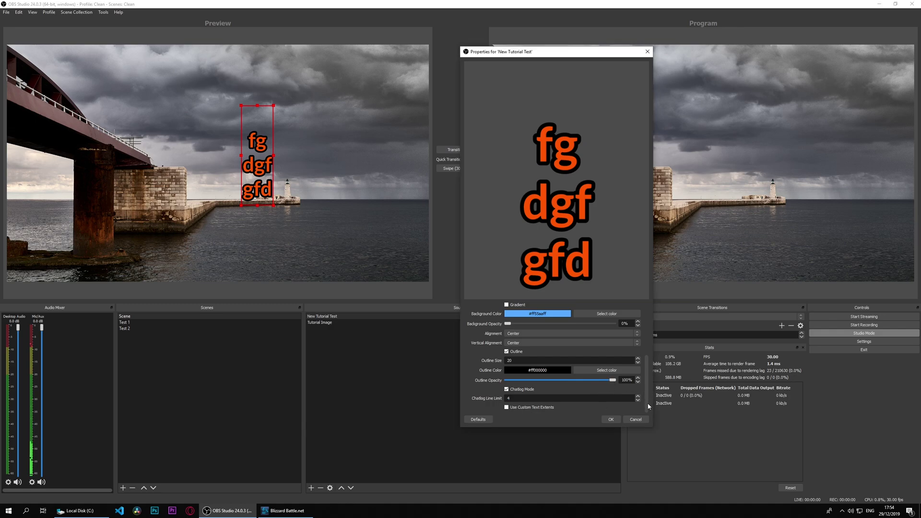
Step: Toggle Read from file on and off, then apply and close the properties
{"action": "left_click_drag", "start_coordinate": [648, 391], "coordinate": [649, 348]}
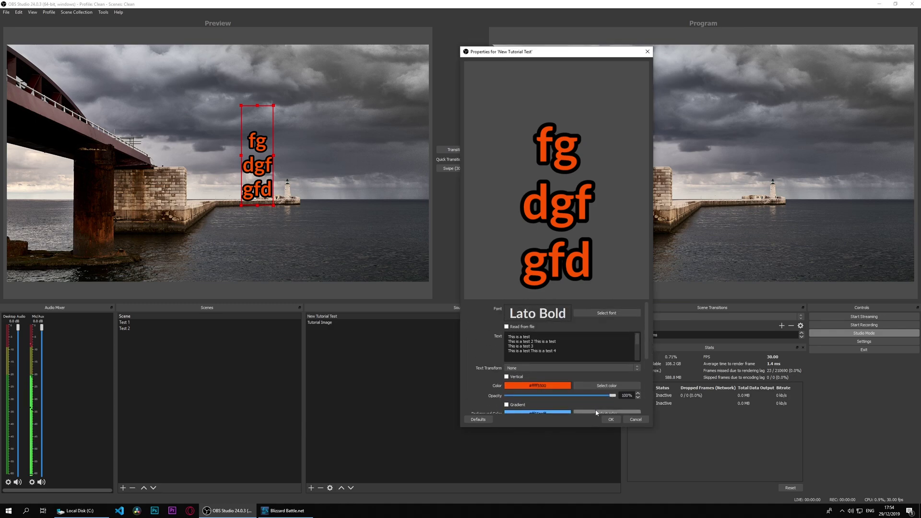
{"action": "left_click", "coordinate": [521, 328]}
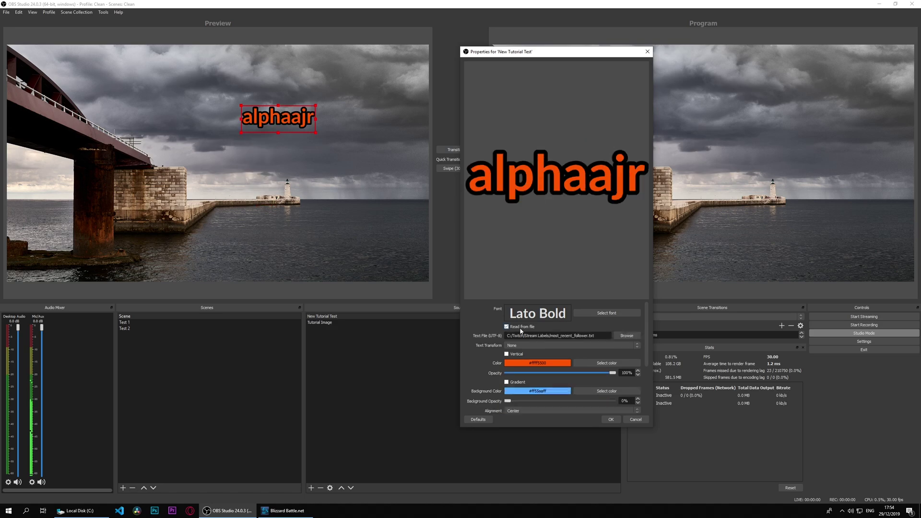
{"action": "left_click", "coordinate": [521, 328]}
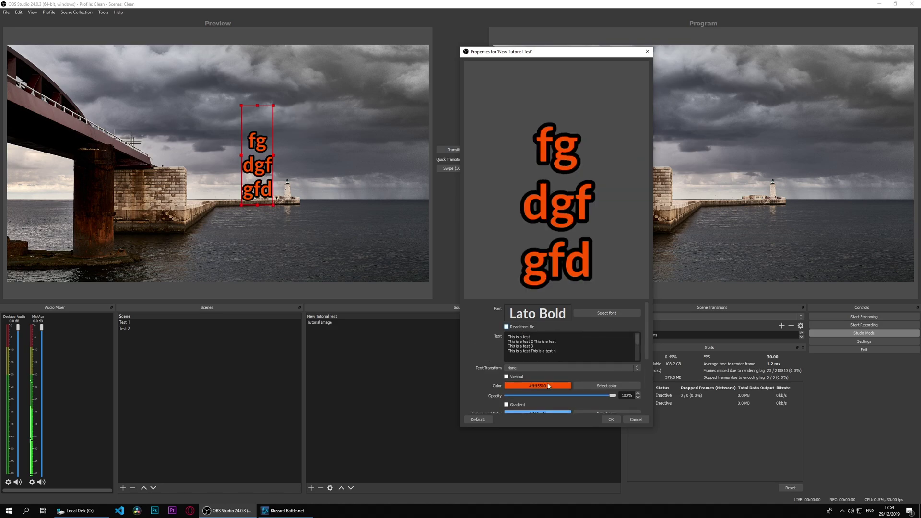
{"action": "left_click", "coordinate": [611, 420]}
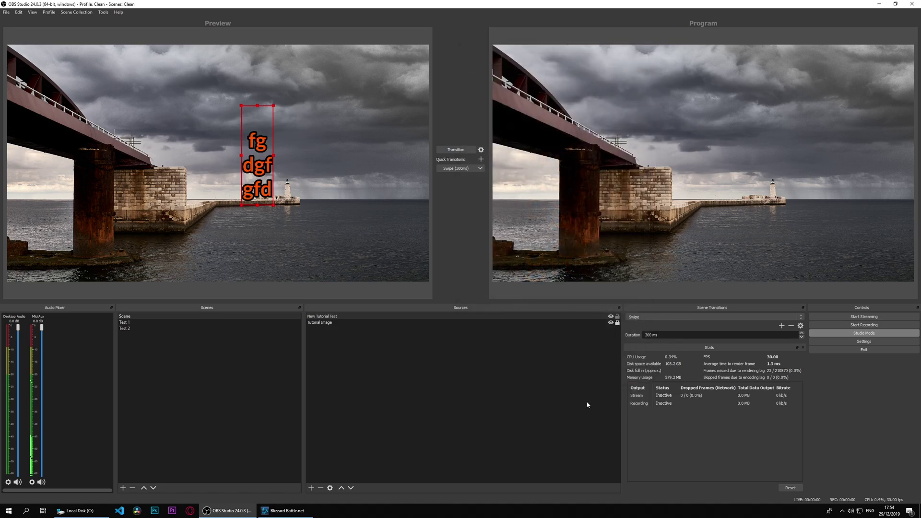
{"action": "right_click", "coordinate": [350, 316]}
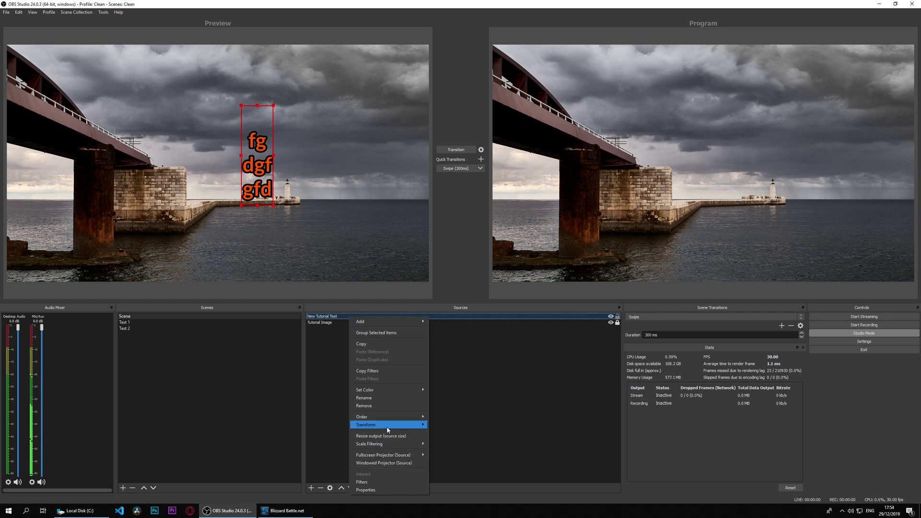
{"action": "mouse_move", "coordinate": [389, 427]}
{"action": "left_click", "coordinate": [318, 425]}
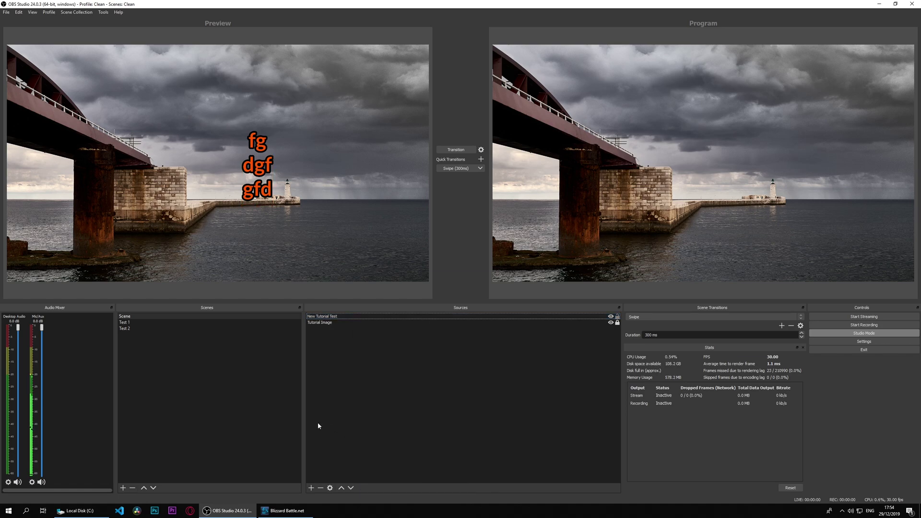